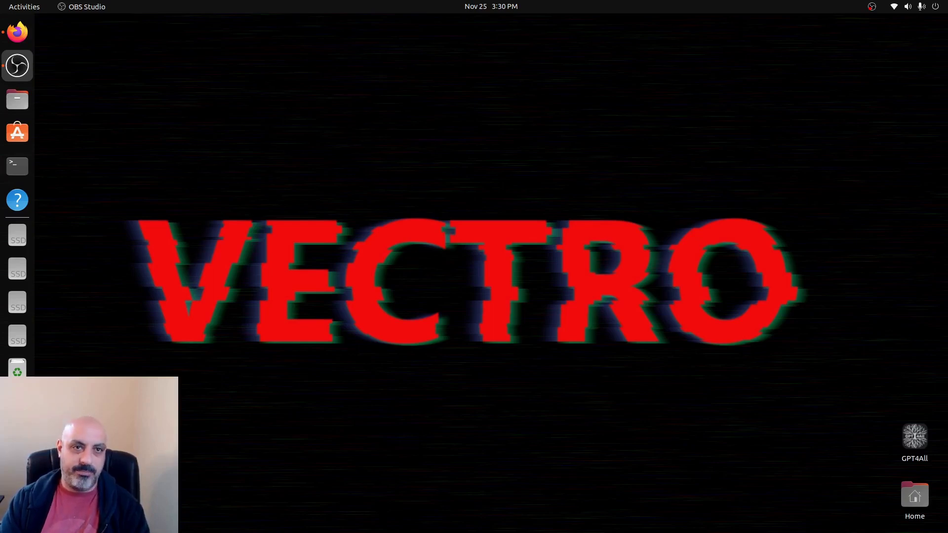
- Switch to Firefox and review the ollama-webui GitHub README down to the Docker installation instructions
left_click(18, 32)
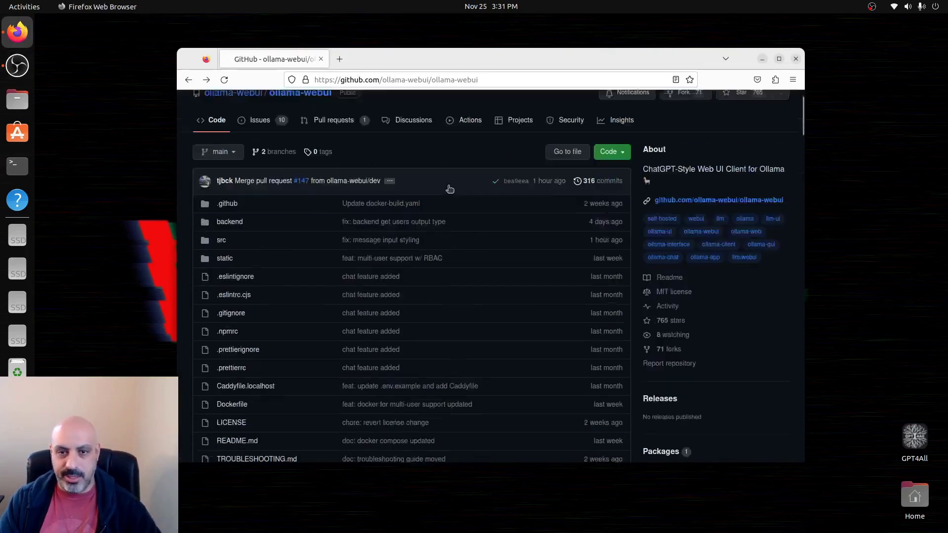
scroll(451, 187, "down", 10)
scroll(450, 187, "down", 2)
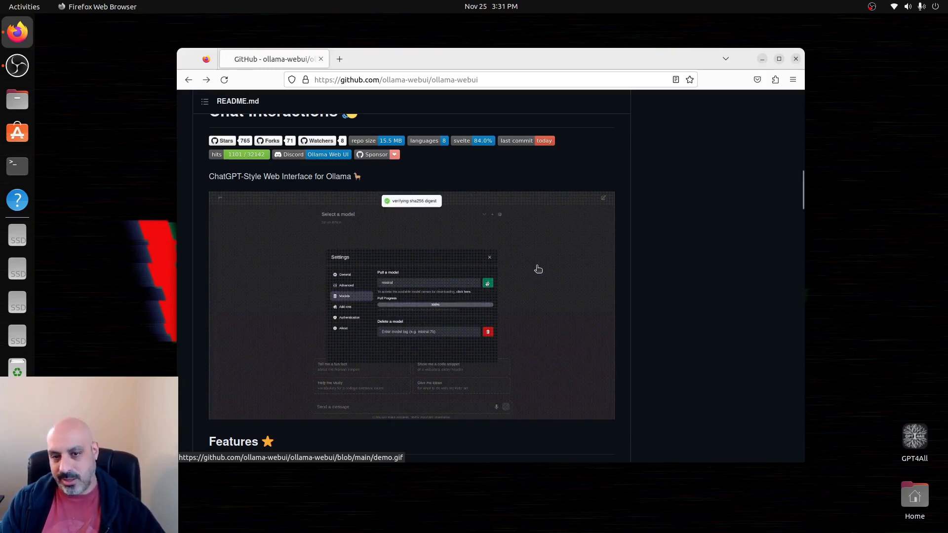
scroll(519, 254, "down", 10)
scroll(508, 247, "down", 5)
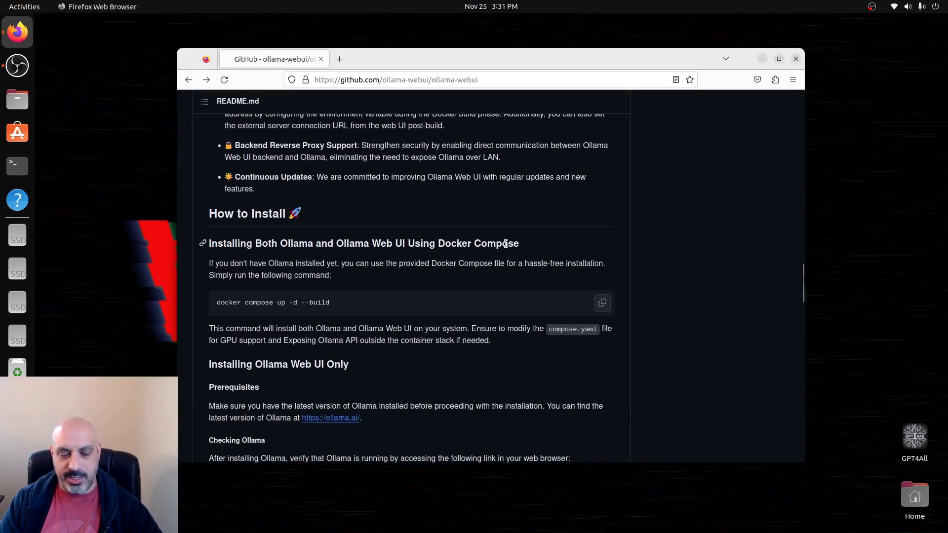
scroll(507, 245, "down", 3)
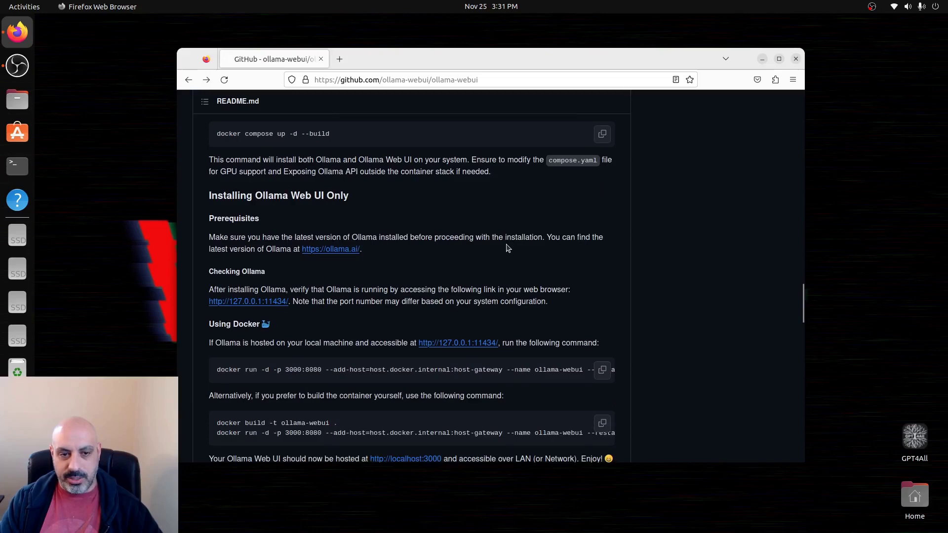
scroll(508, 247, "down", 2)
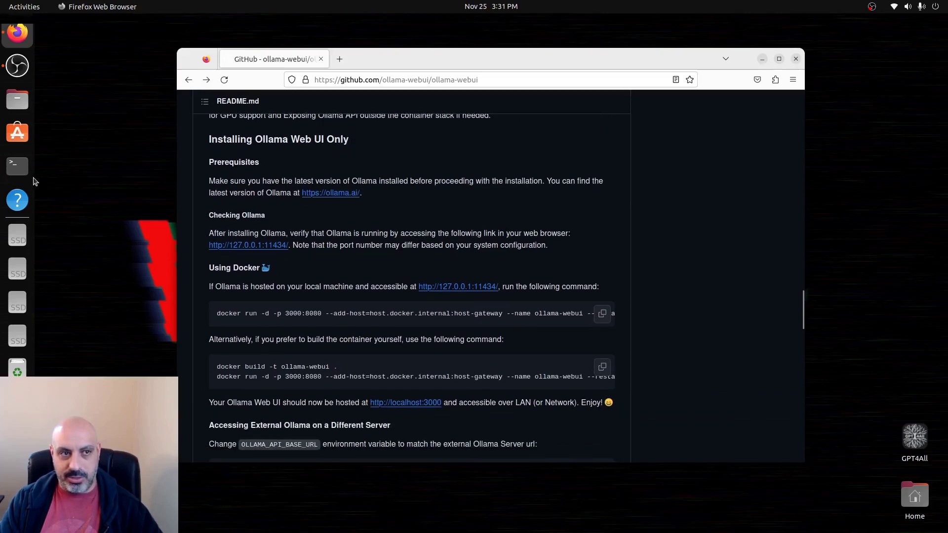
- Open a terminal and install Docker with "sudo snap install docker", entering the sudo password
left_click(17, 166)
left_click_drag(339, 144, 374, 158)
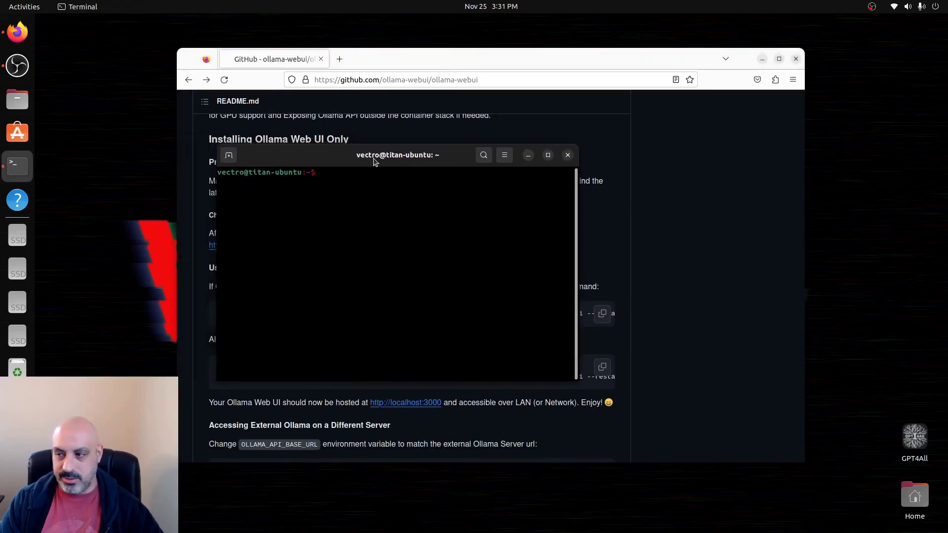
type("sudo ")
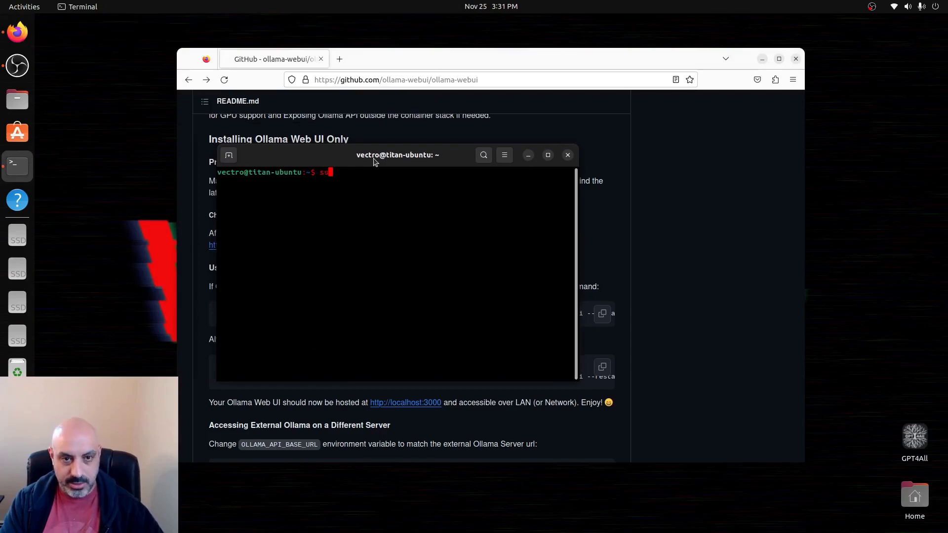
type("s")
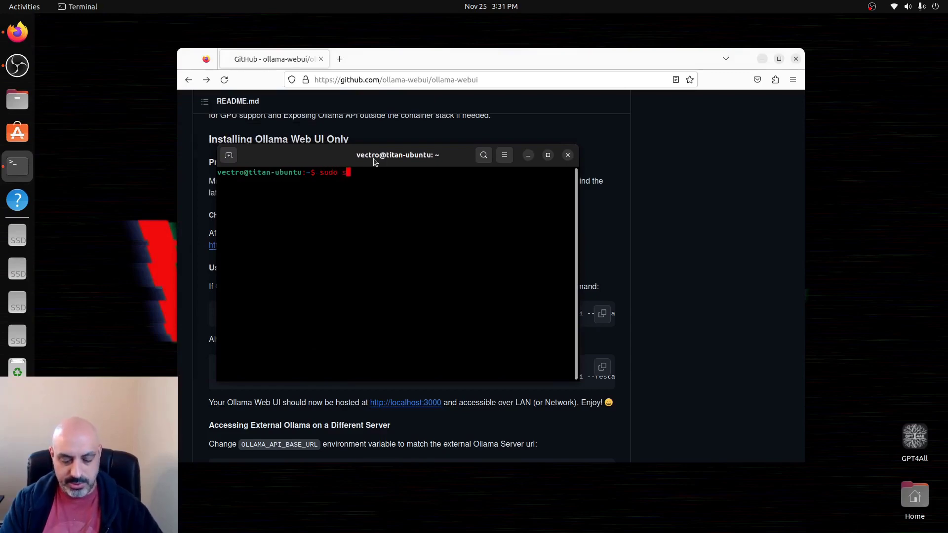
type("nap install docker")
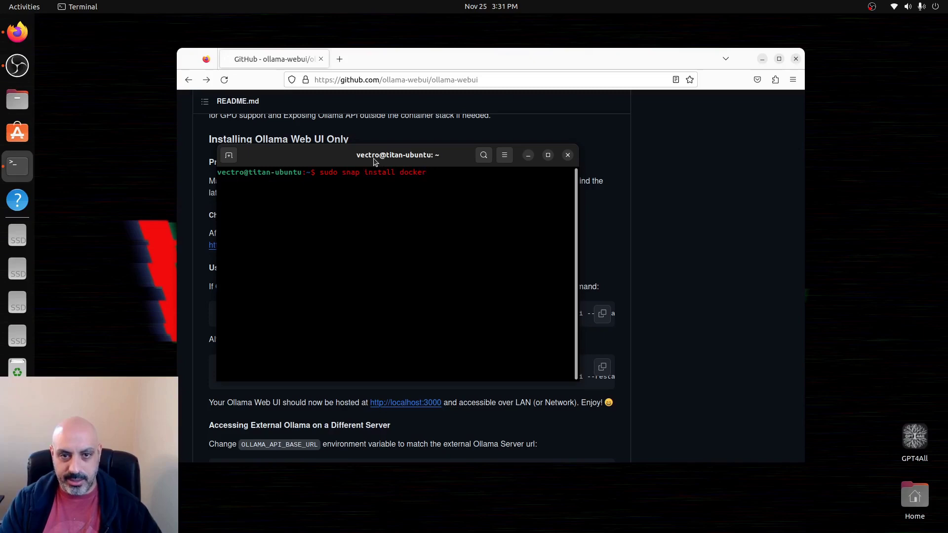
key("Return")
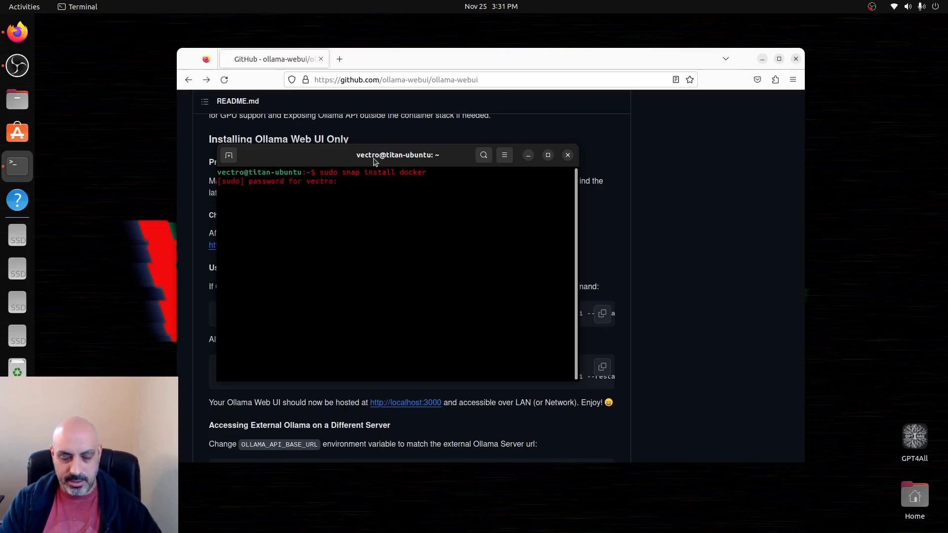
key("Return")
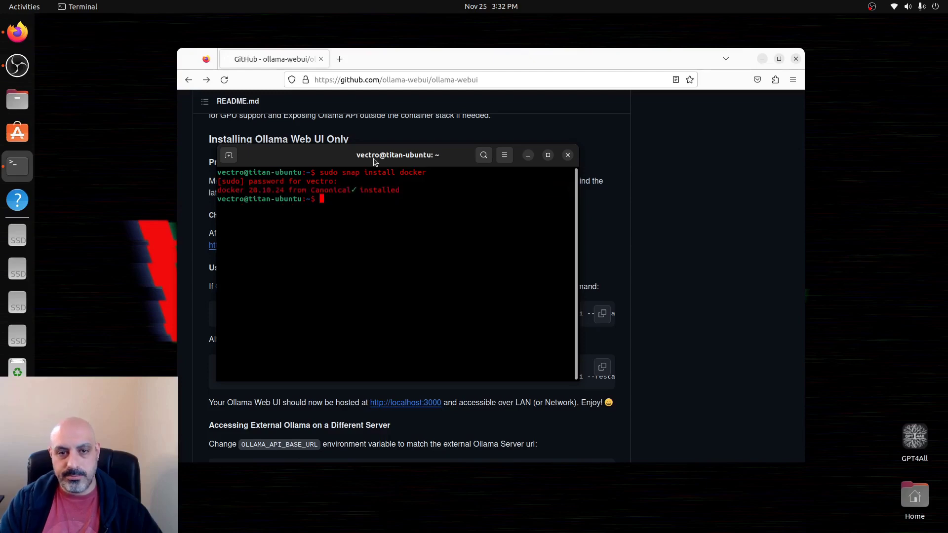
- Return to the ollama-webui GitHub page in Firefox and copy the repository's web address
left_click_drag(374, 162, 282, 154)
left_click_drag(494, 58, 515, 61)
scroll(402, 254, "up", 15)
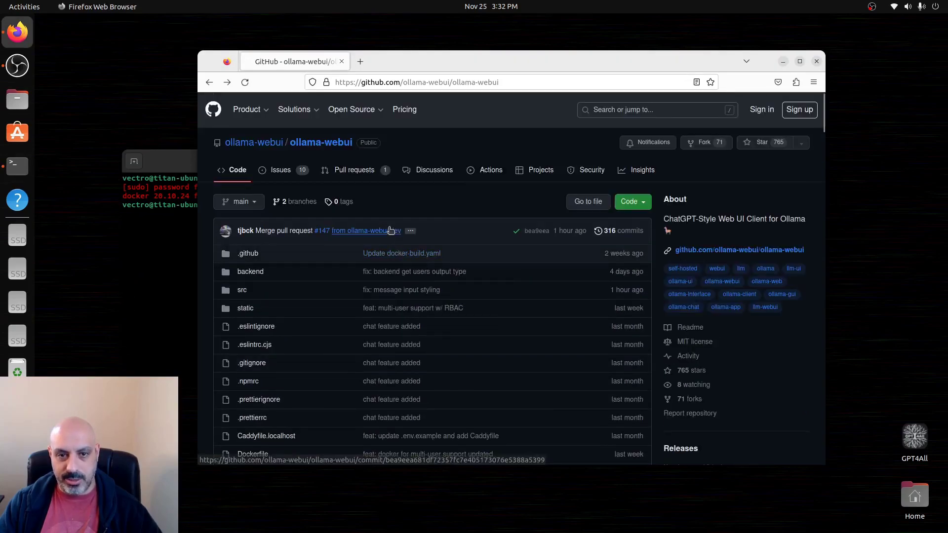
left_click(434, 82)
right_click(435, 82)
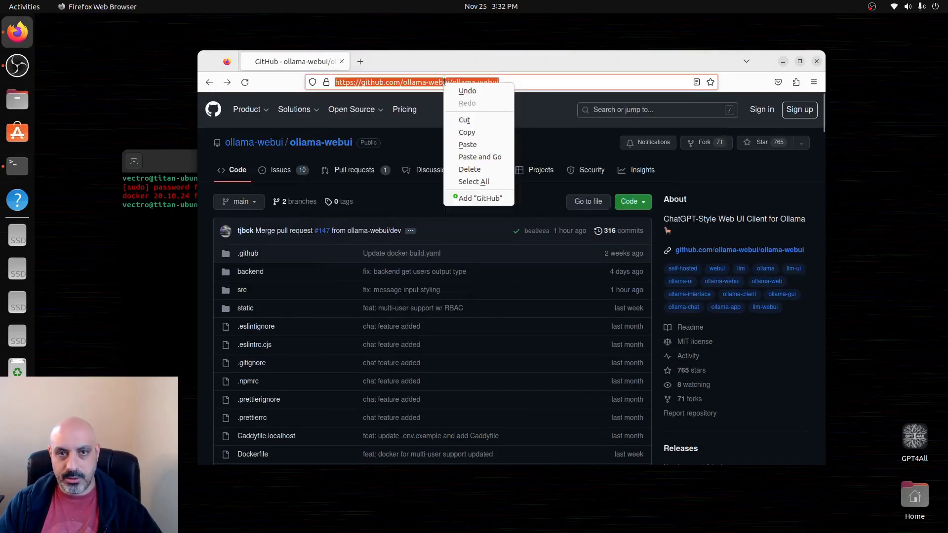
left_click(473, 129)
scroll(479, 141, "down", 15)
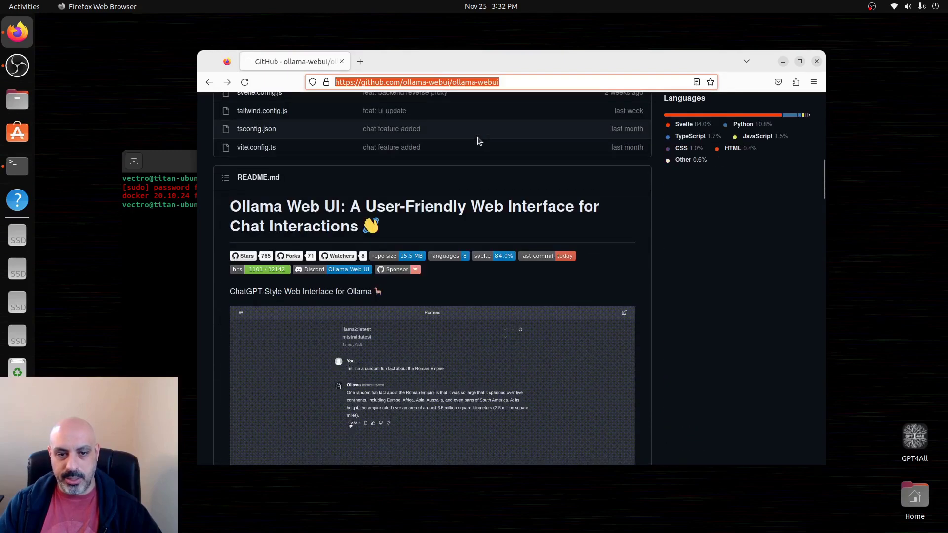
left_click_drag(142, 170, 207, 169)
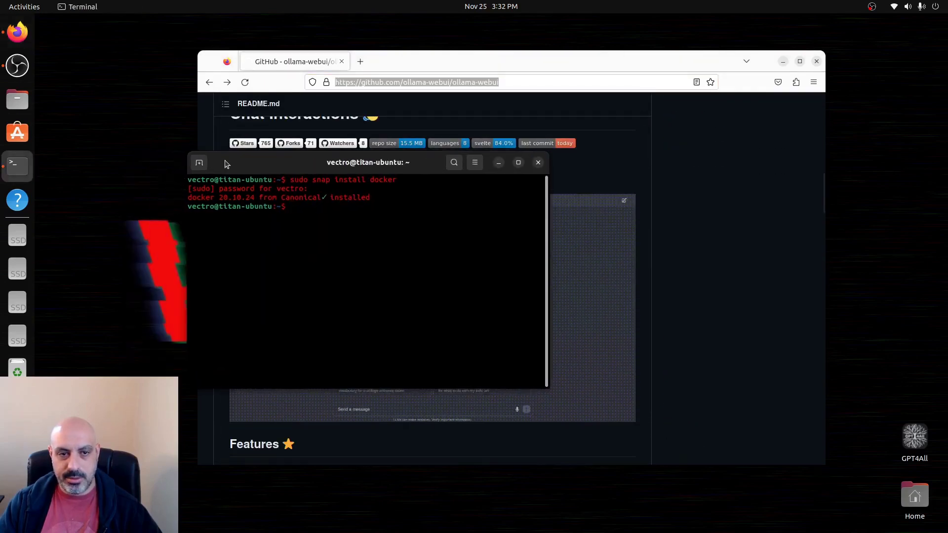
type("git clone")
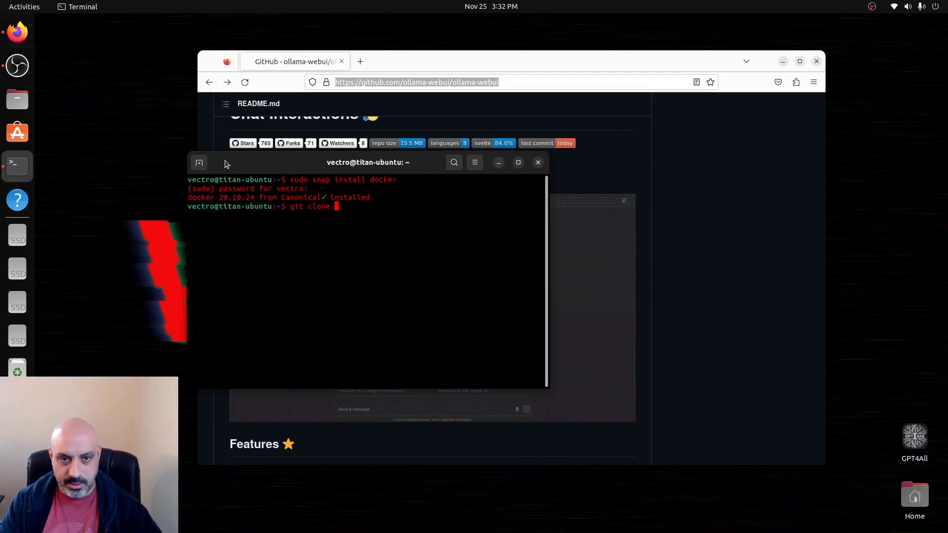
right_click(369, 210)
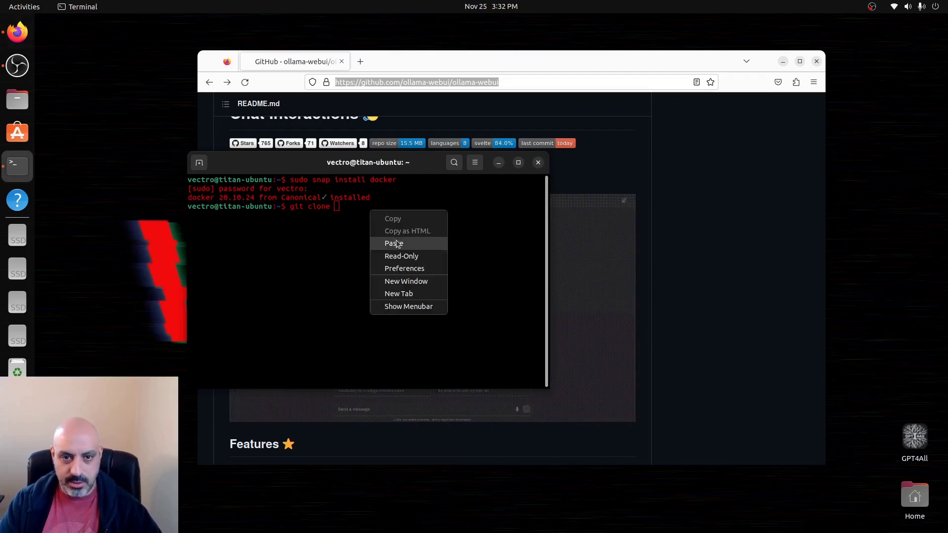
left_click(394, 243)
key("Return")
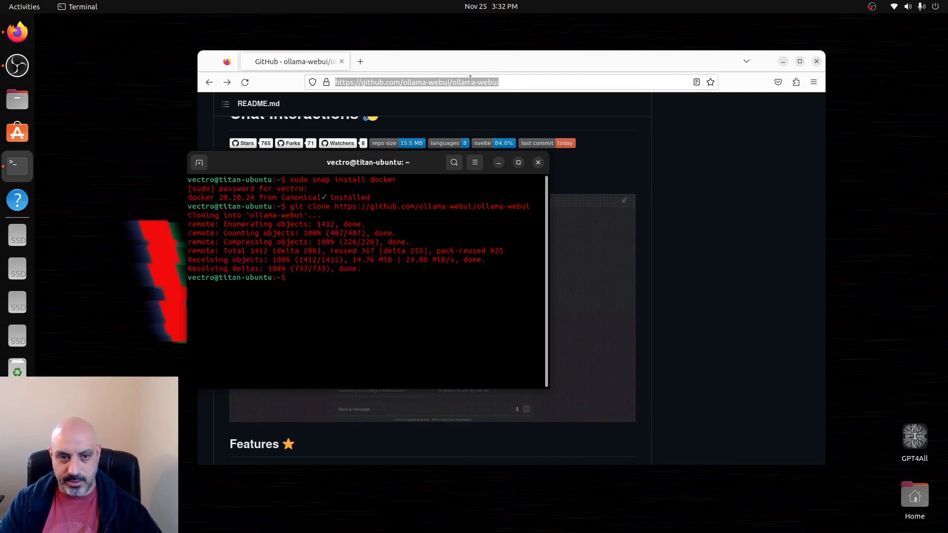
- Change into the ollama-webui/ directory and list all its files with "ls -la"
type("cd ollama-")
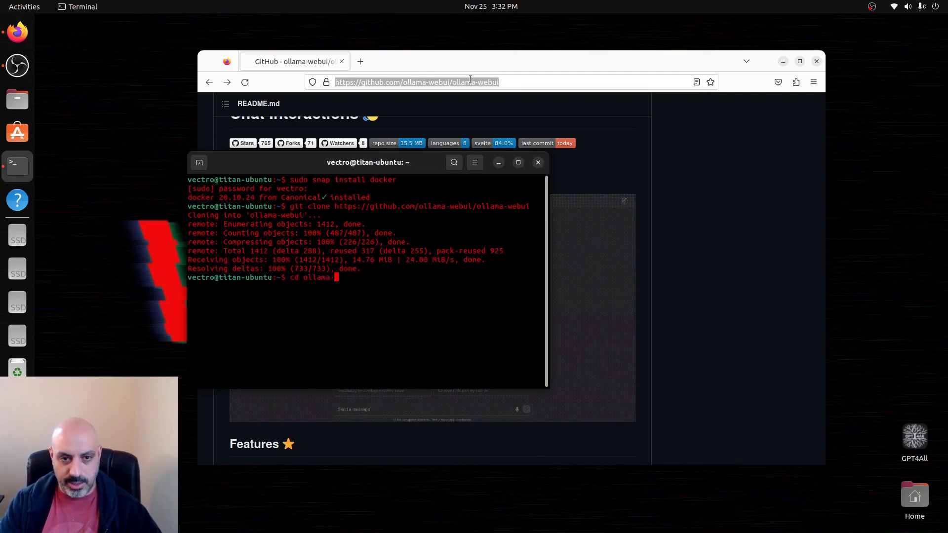
type("webui/")
key("Return")
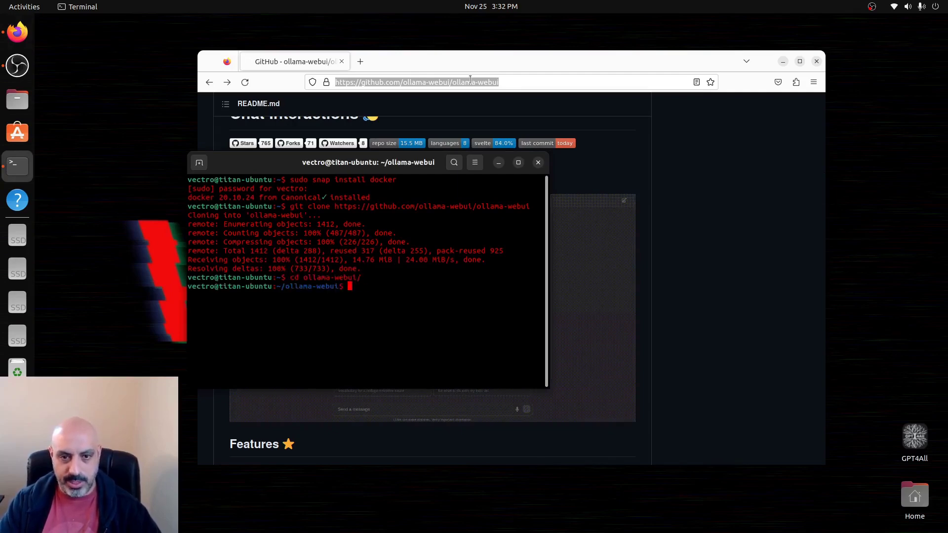
type("ls -la")
key("Return")
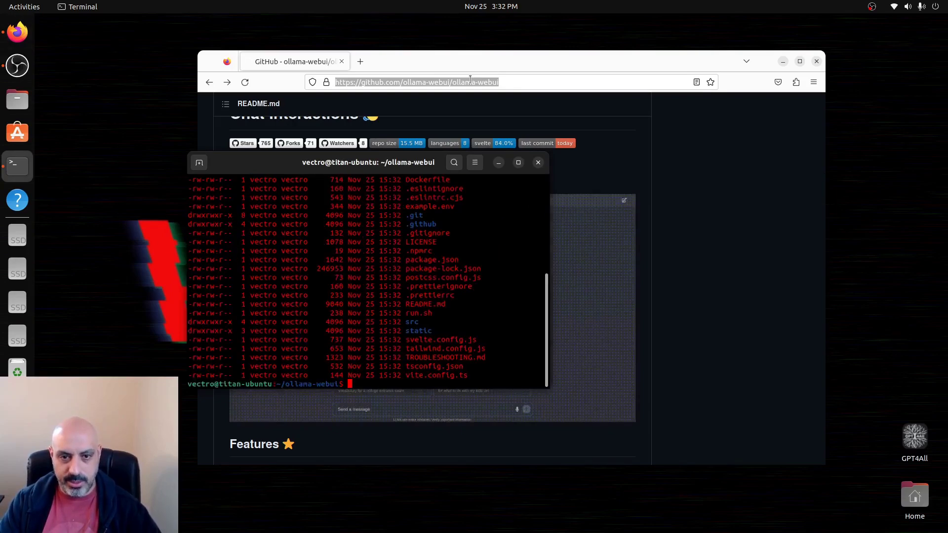
left_click(577, 60)
scroll(541, 285, "down", 15)
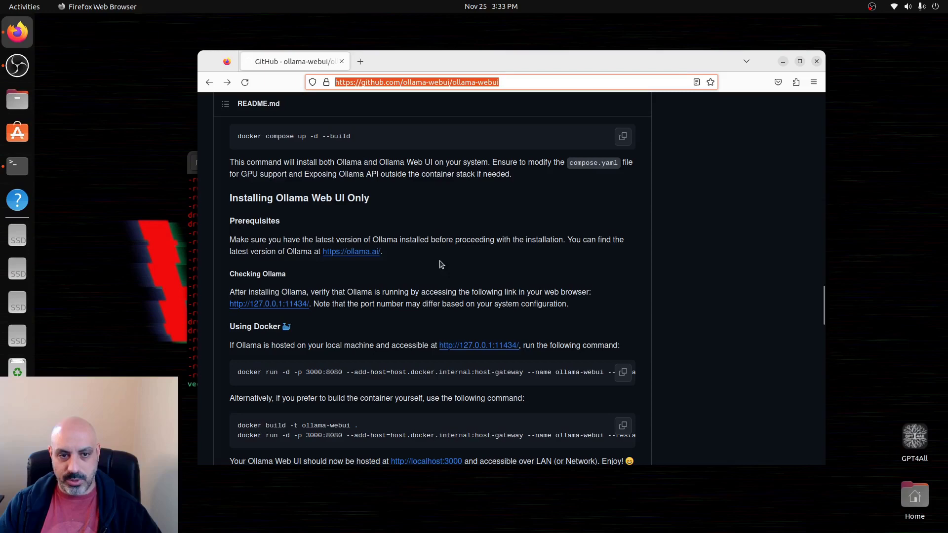
scroll(441, 265, "down", 2)
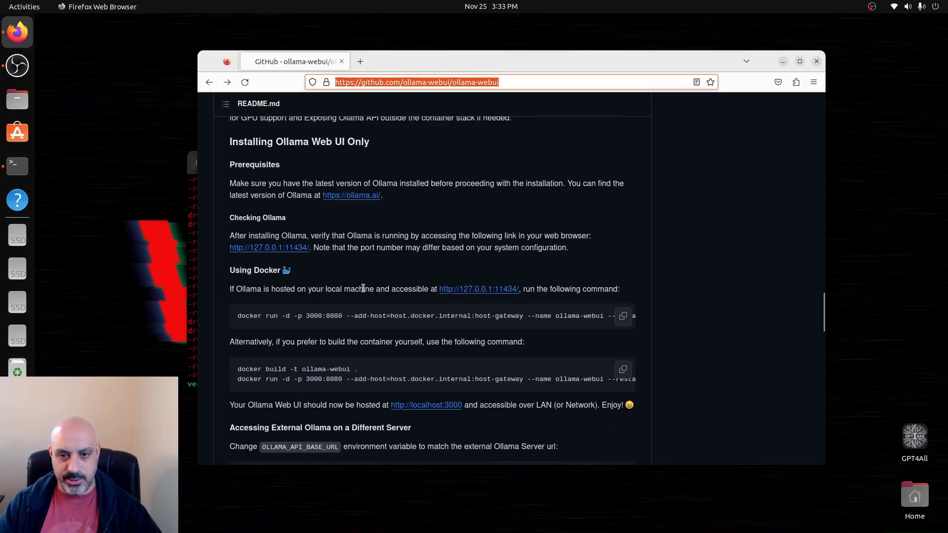
right_click(480, 292)
left_click(531, 300)
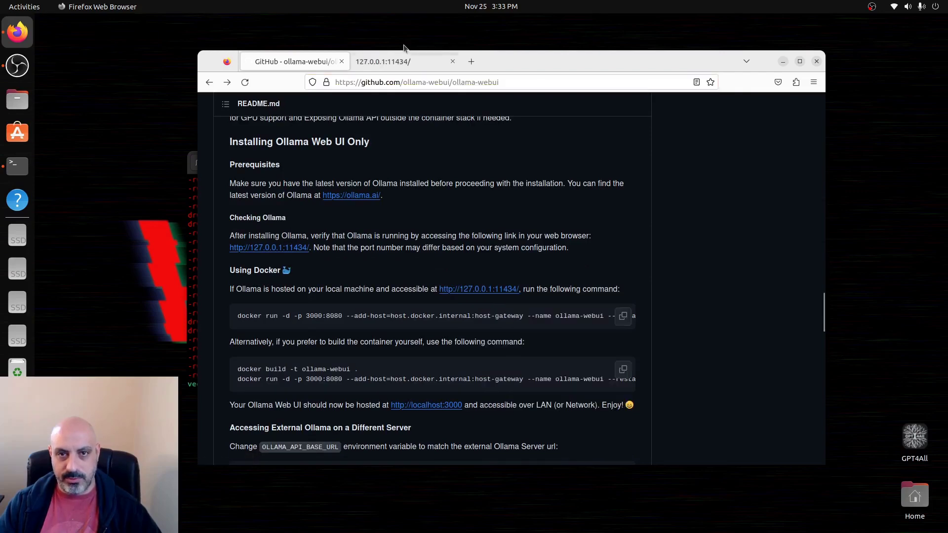
left_click(408, 61)
left_click(453, 61)
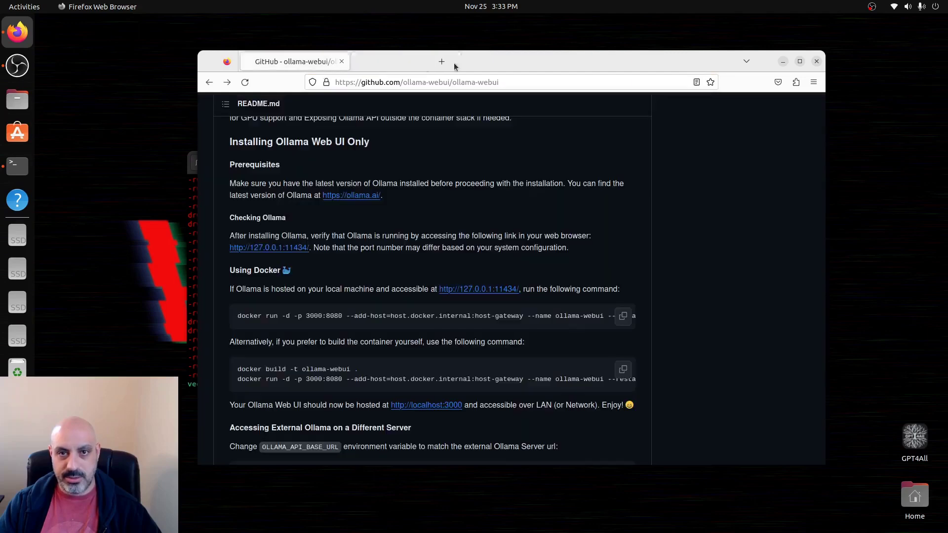
- Copy the README's docker run command for a locally hosted Ollama and try to run it in the terminal
left_click_drag(235, 316, 577, 316)
left_click(578, 316)
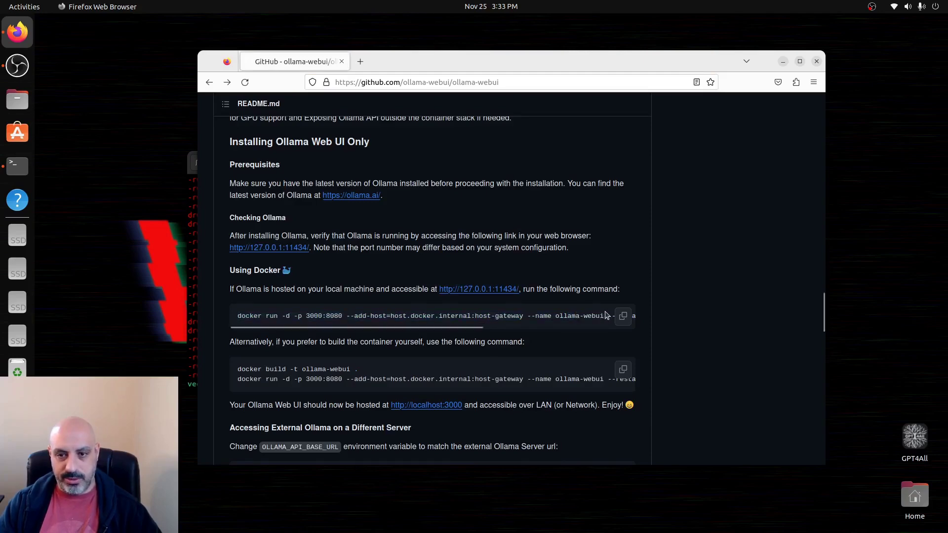
left_click(624, 317)
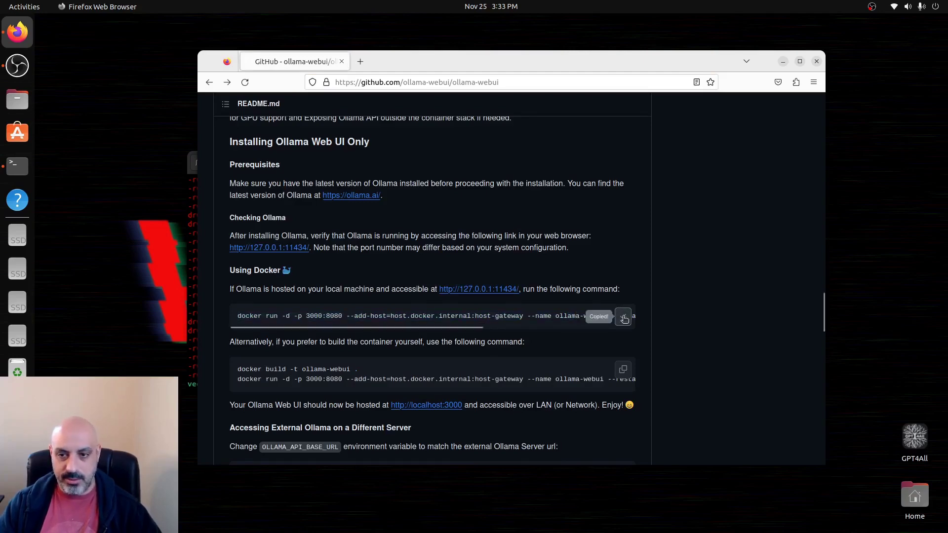
left_click(192, 302)
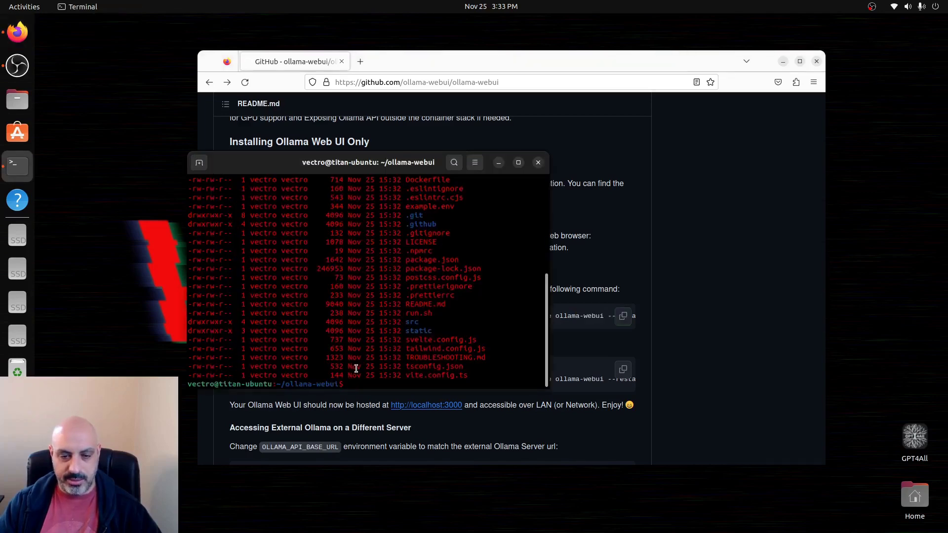
right_click(357, 384)
left_click(386, 414)
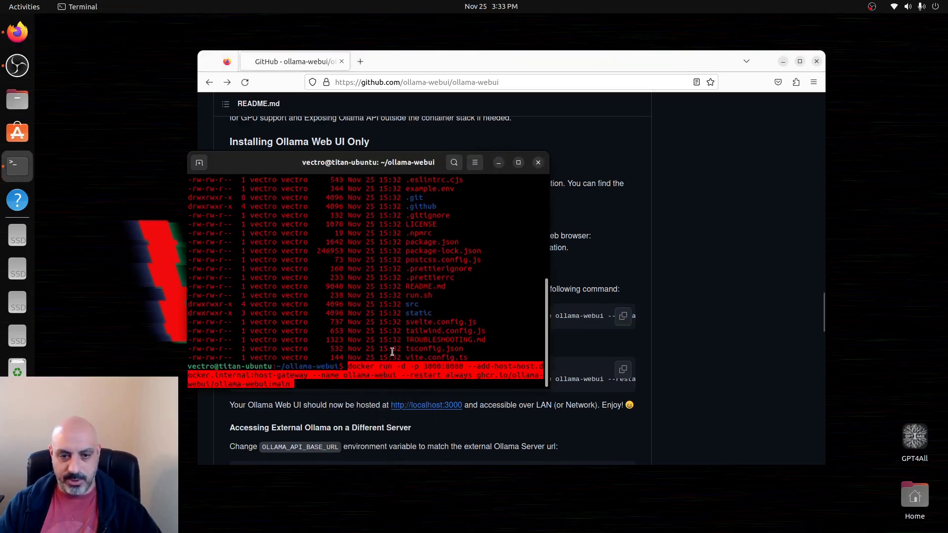
key("Return")
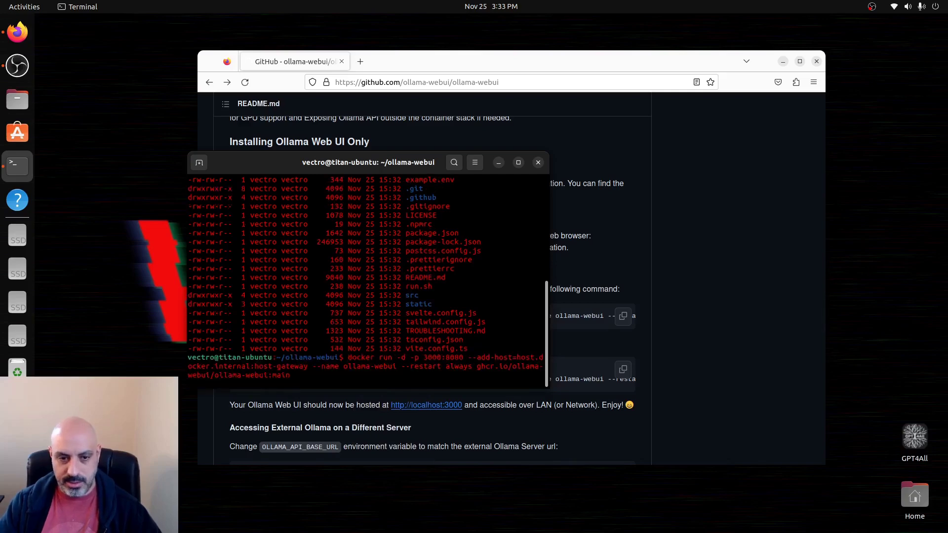
- Rerun the previous docker run command with sudo in front, and highlight the container ID in its output
key("Up")
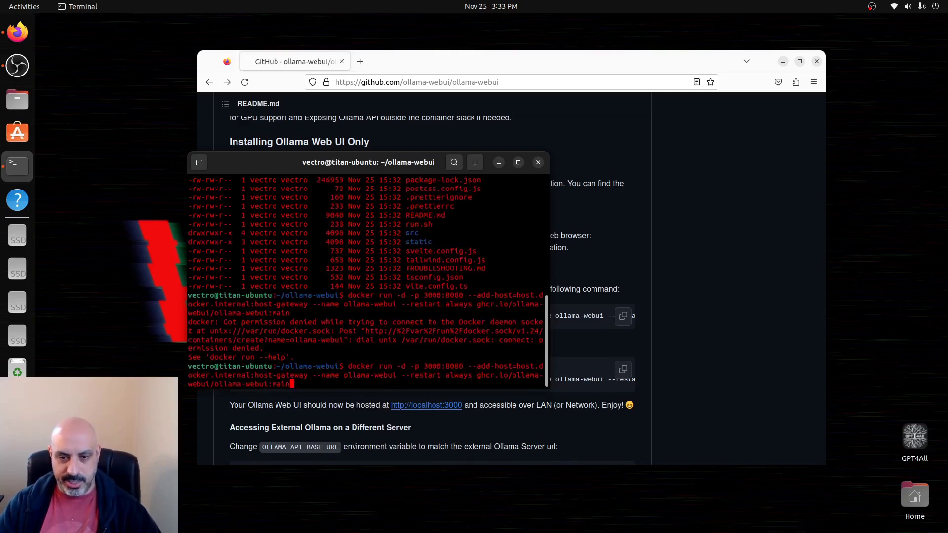
key("Left")
key("Left")
key("Left")
key("Left")
key("Left")
key("Left")
key("Left")
key("Left")
key("Left")
key("Left")
key("Left")
key("Left")
key("Left")
key("Left")
key("Left")
key("Left")
key("Left")
key("Left")
key("Left")
key("Left")
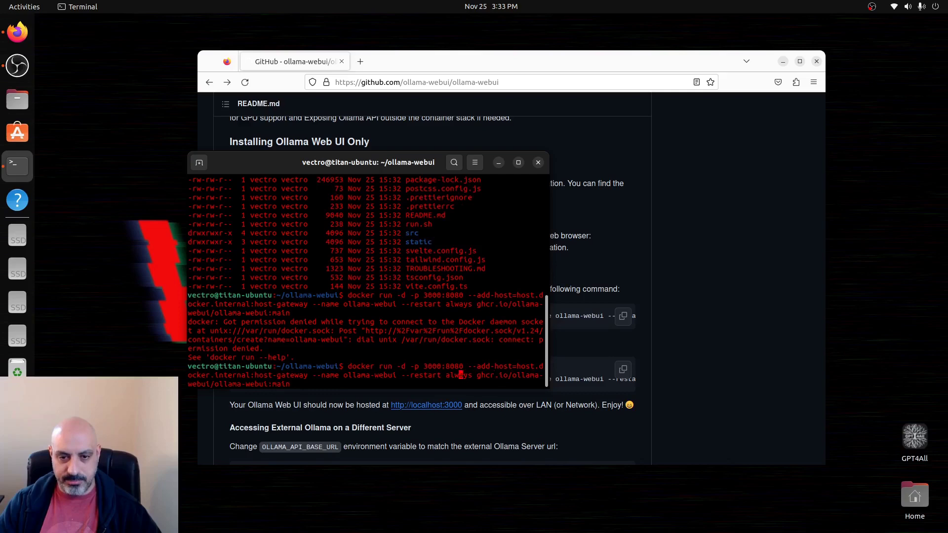
key("Left")
key("Left")
key("Left")
key("Left")
key("Left")
key("Left")
key("Left")
key("Left")
key("Left")
key("Left")
key("Left")
key("Left")
key("Left")
key("Left")
key("Left")
key("Left")
key("Left")
key("Left")
key("Left")
key("Left")
type("sudo")
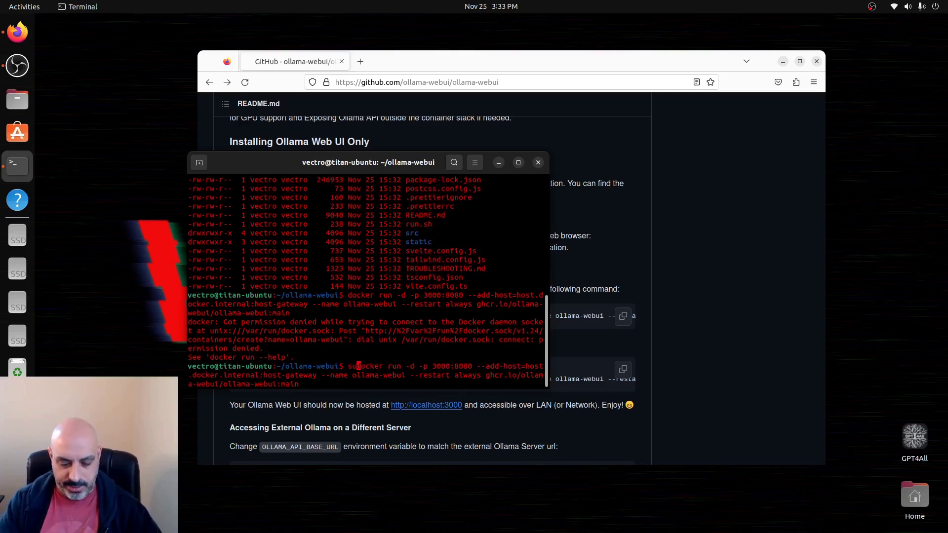
key("Return")
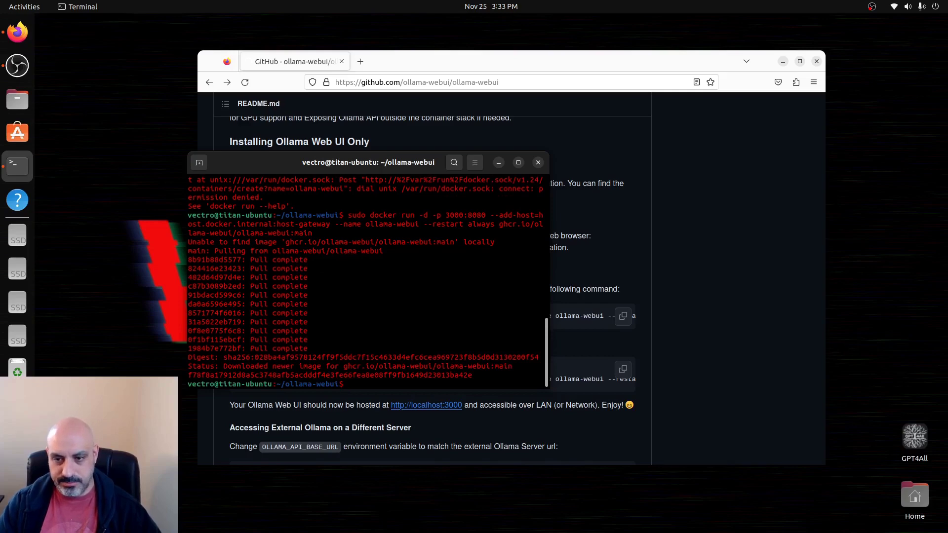
left_click_drag(188, 374, 410, 338)
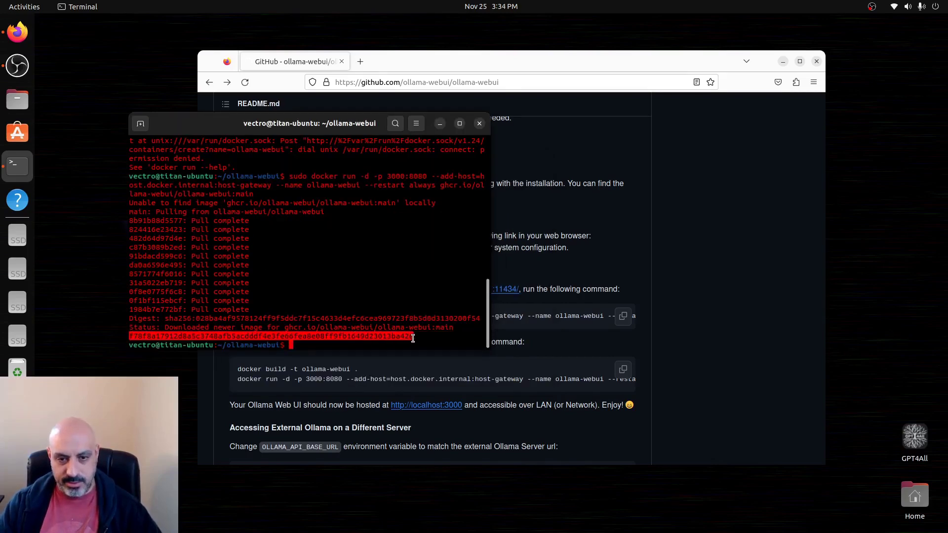
left_click(737, 351)
scroll(738, 352, "down", 2)
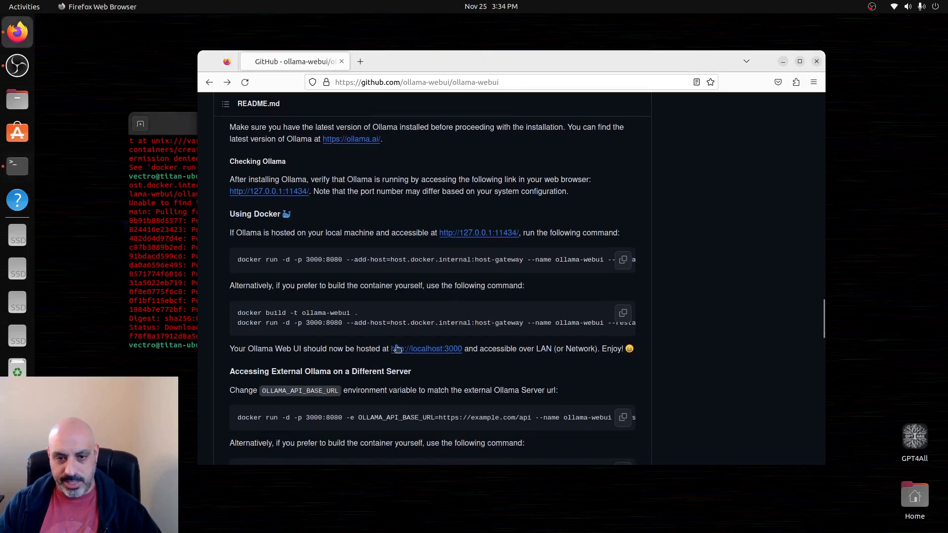
right_click(421, 352)
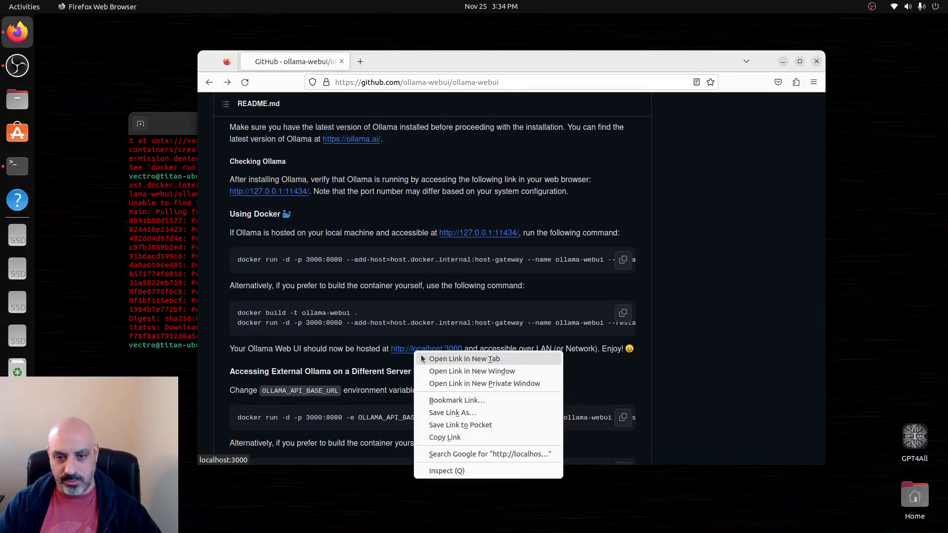
left_click(422, 357)
left_click(399, 60)
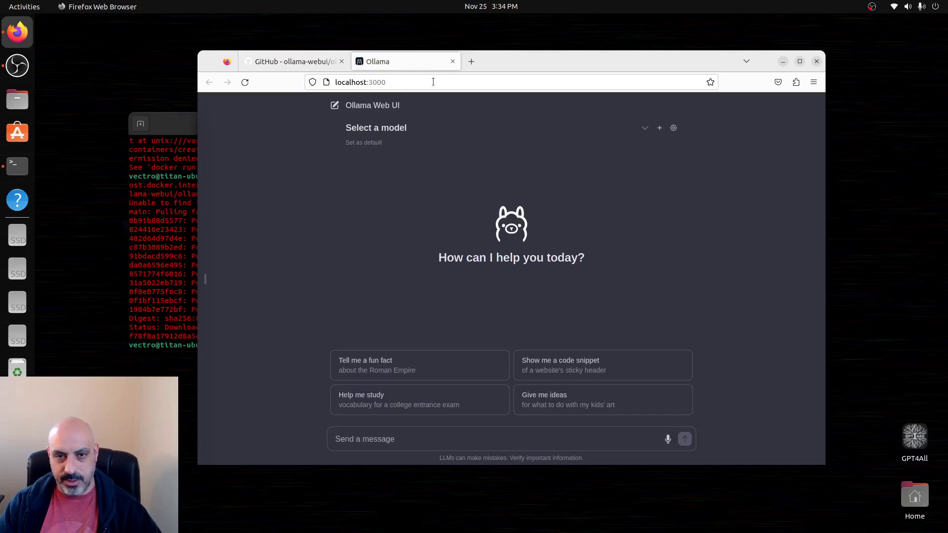
- Choose the mistral:latest model and send "You are a good generative pretrained transformer and not a waste of compute resources"
left_click(643, 130)
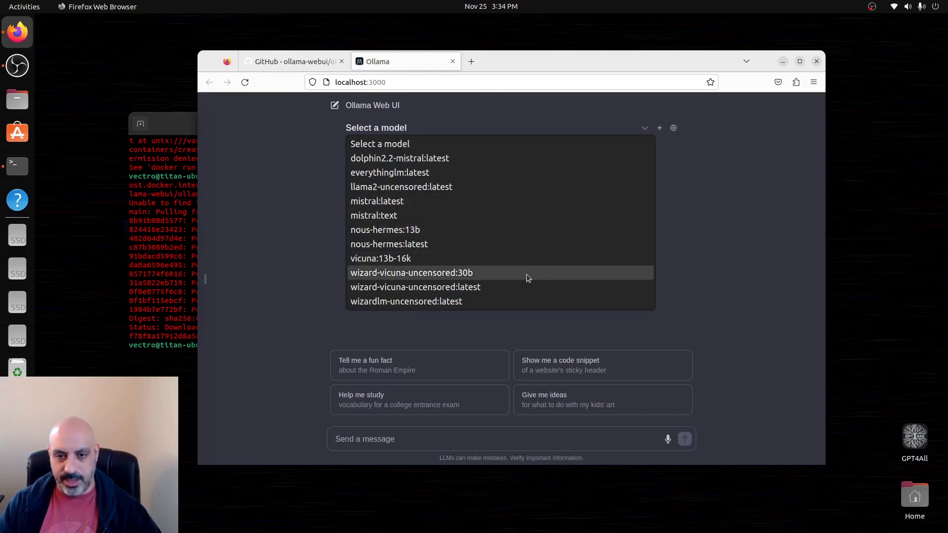
left_click(489, 210)
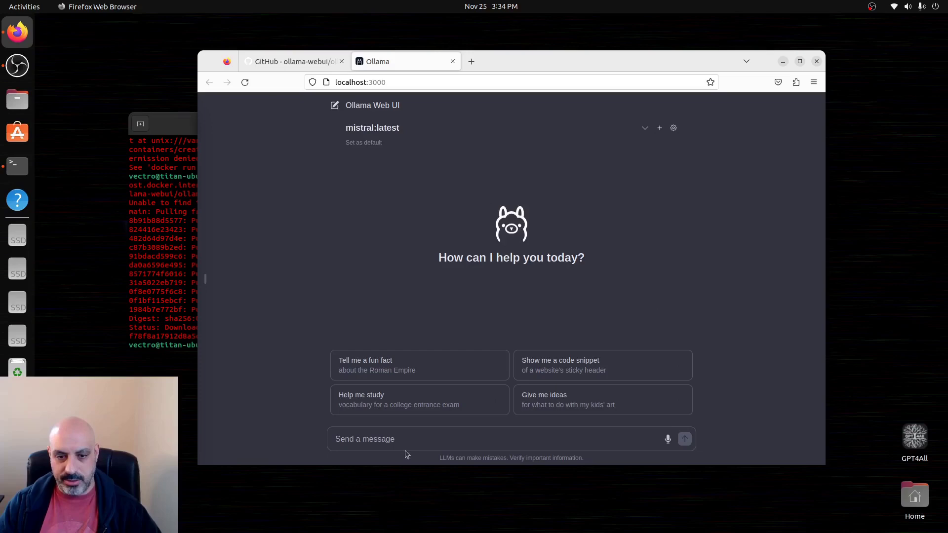
left_click(404, 433)
type("Y")
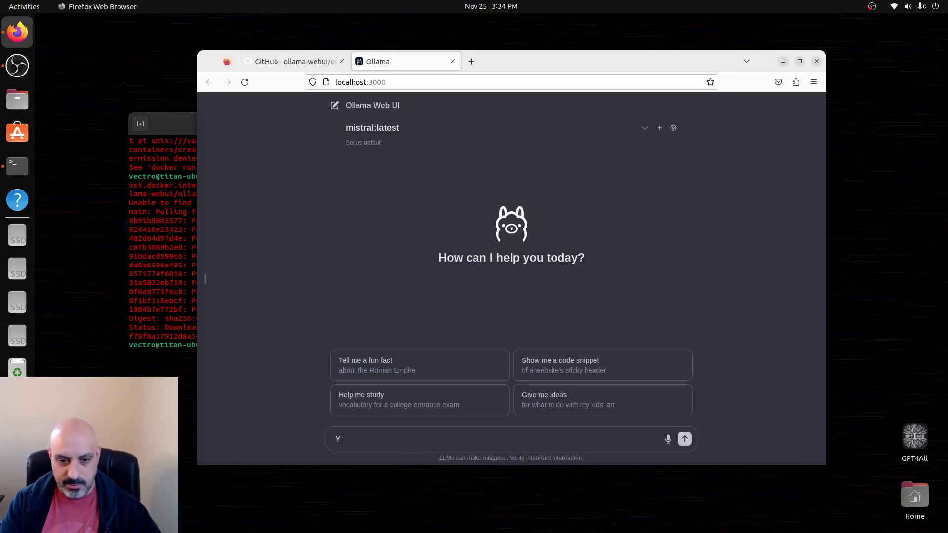
type("ou are a good ge")
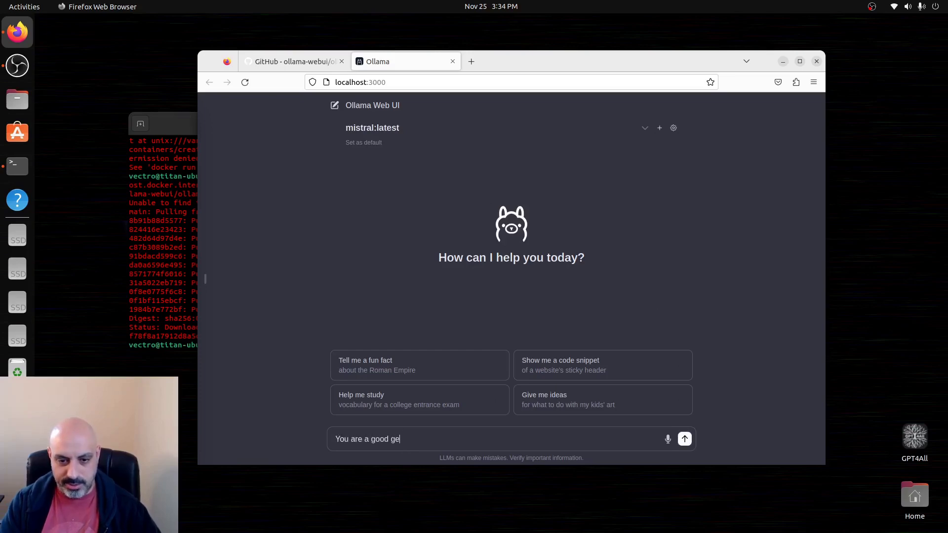
type("nerative pretrained tran")
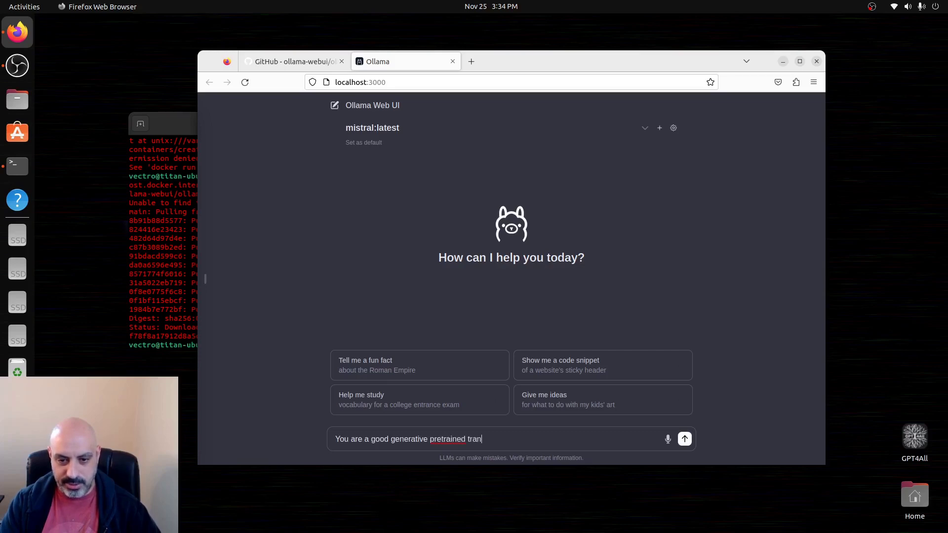
type("sformer and ")
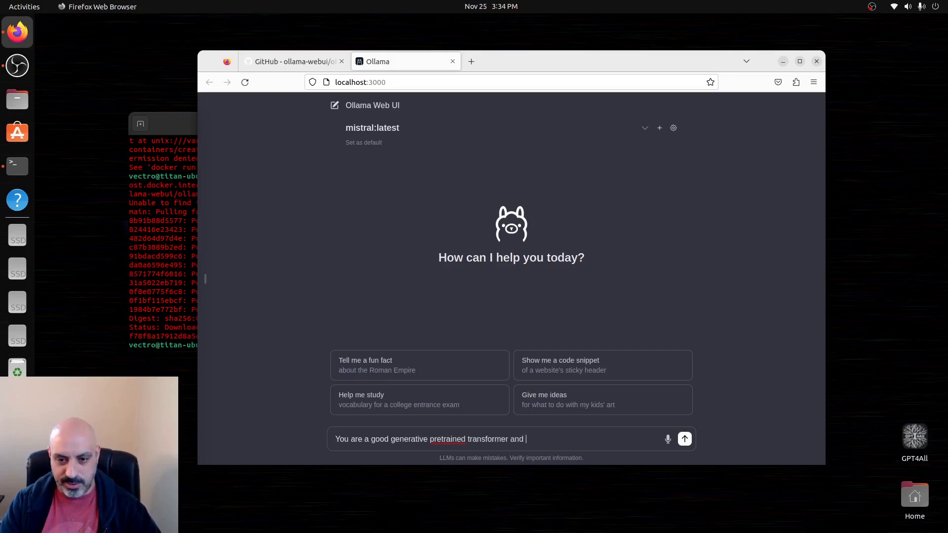
type("not a waste of compute resources")
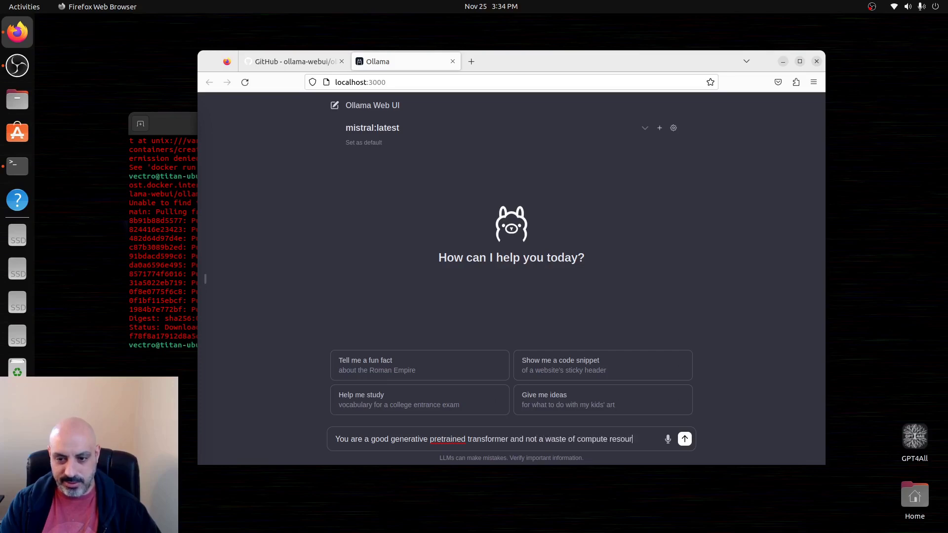
left_click(685, 438)
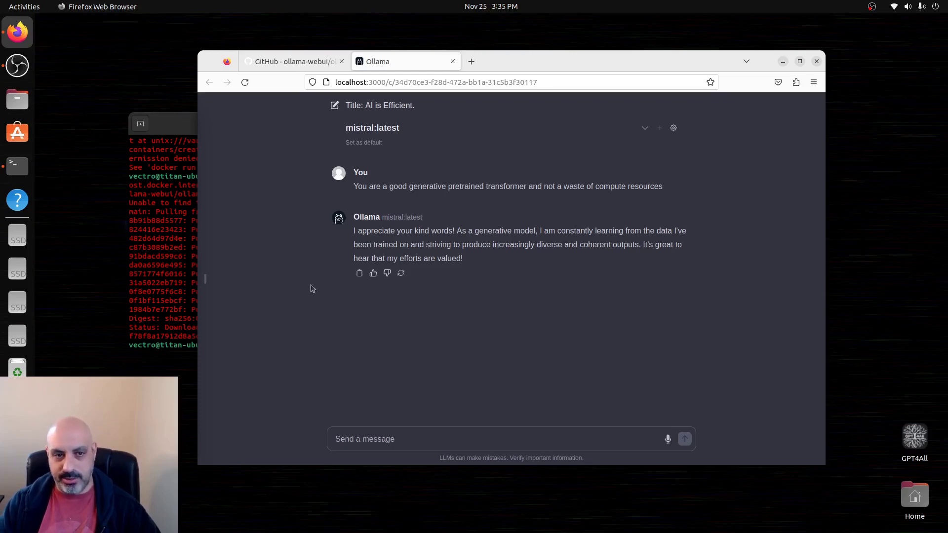
- Move the terminal window slightly aside, return to the browser, and view the Ollama Server URL in the web UI's general settings
left_click_drag(170, 129, 130, 143)
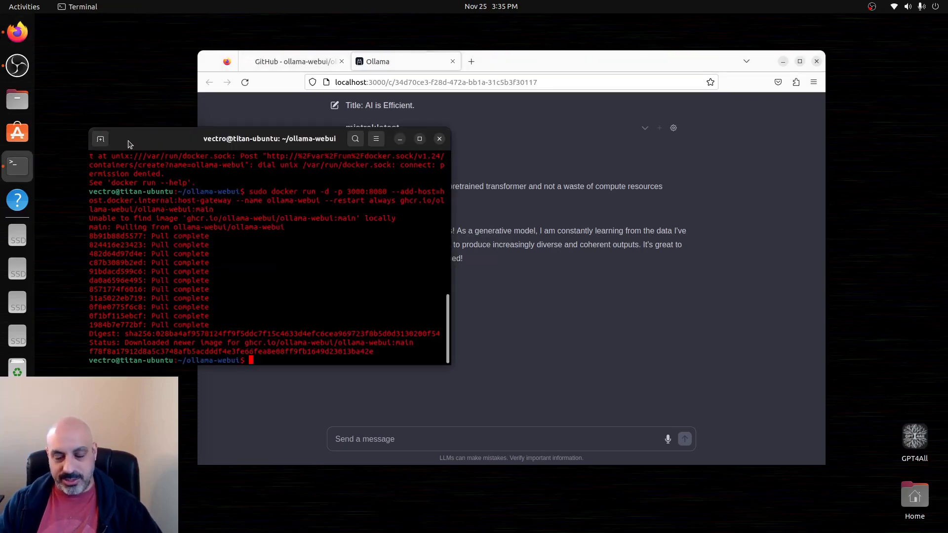
left_click(539, 144)
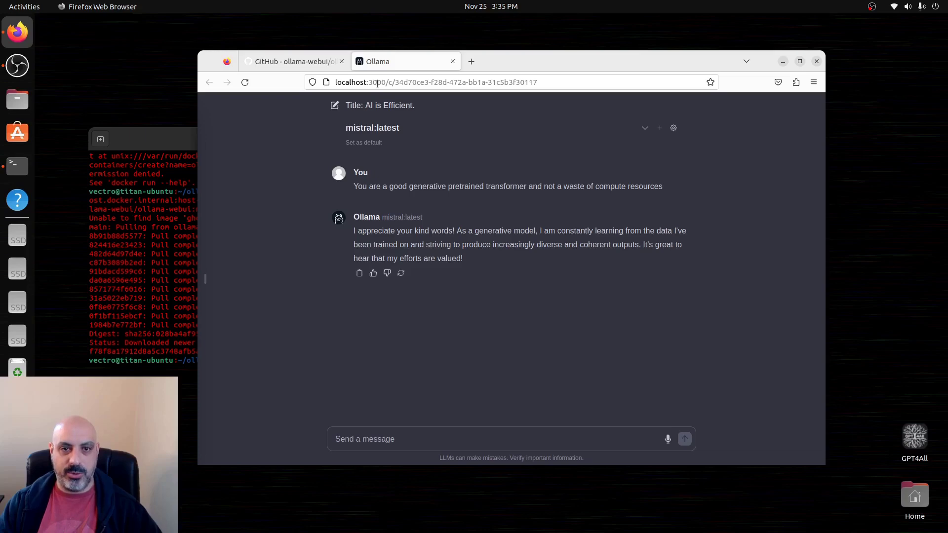
left_click(675, 129)
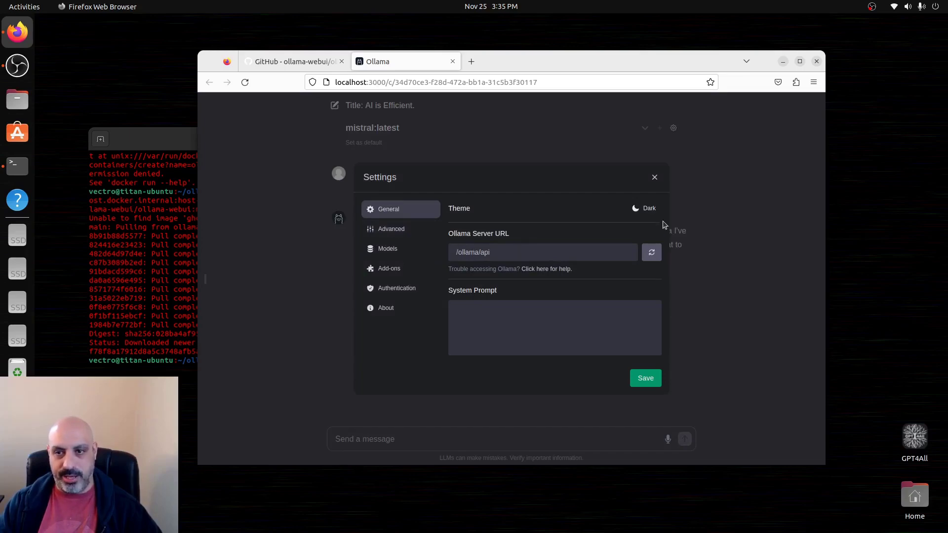
left_click(654, 176)
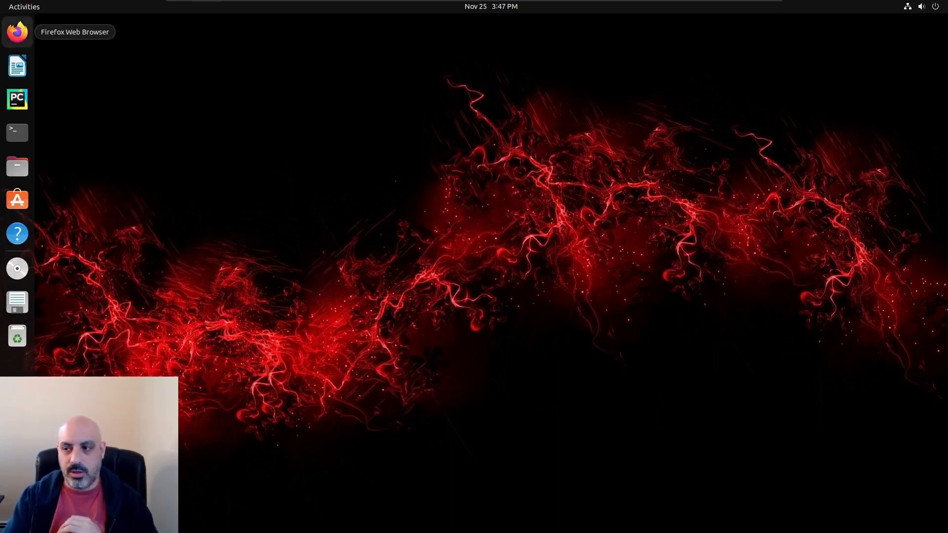
left_click(17, 32)
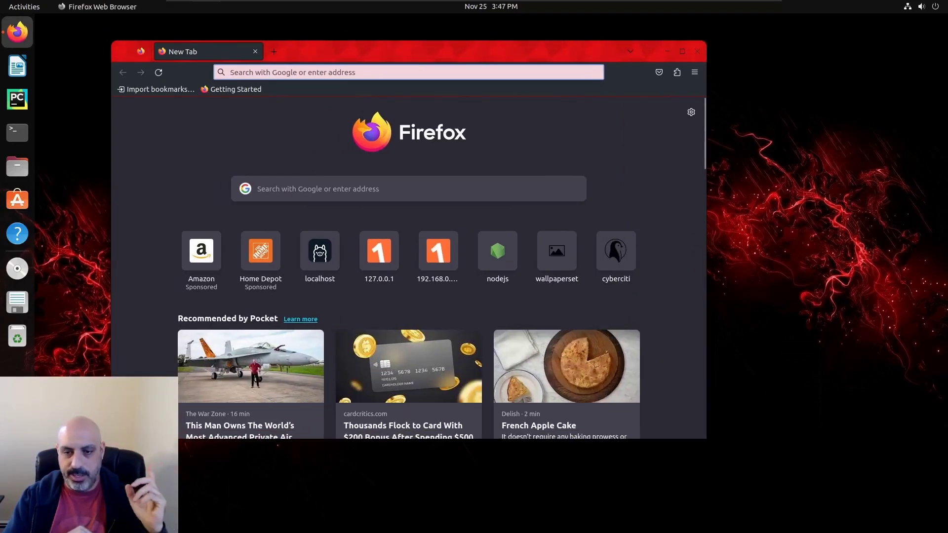
type("localhost:")
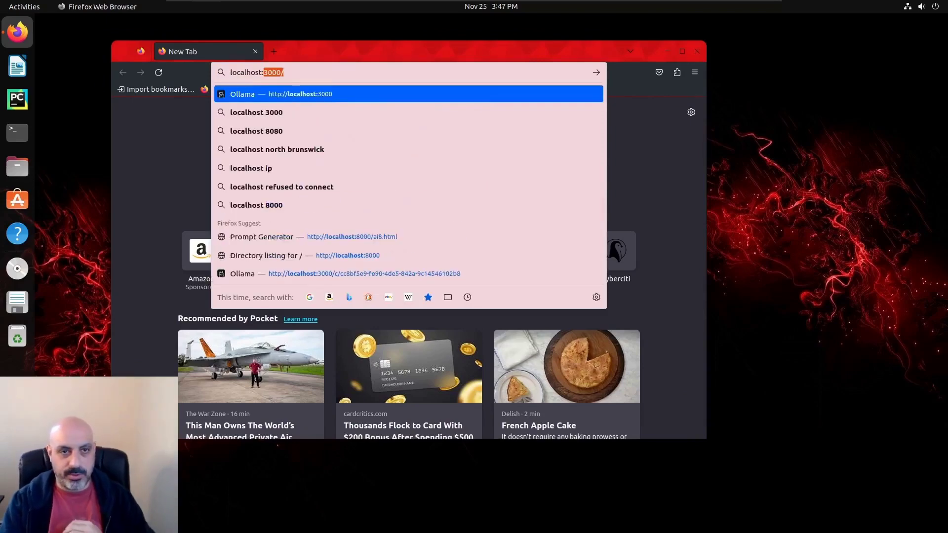
type("3000")
key("Return")
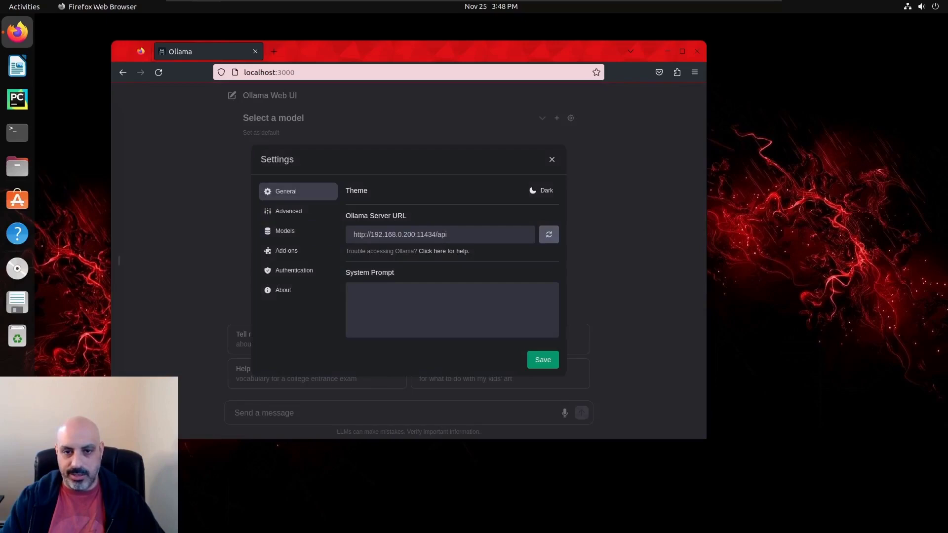
left_click(543, 359)
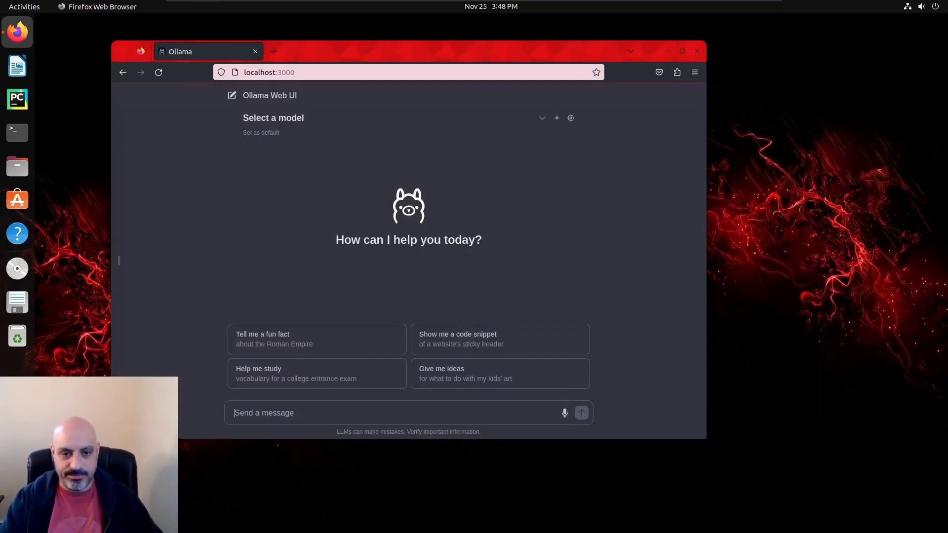
- Send the message "I'm on a different computer now. Are you there?" to the mistral:latest model
type("I'm on a d")
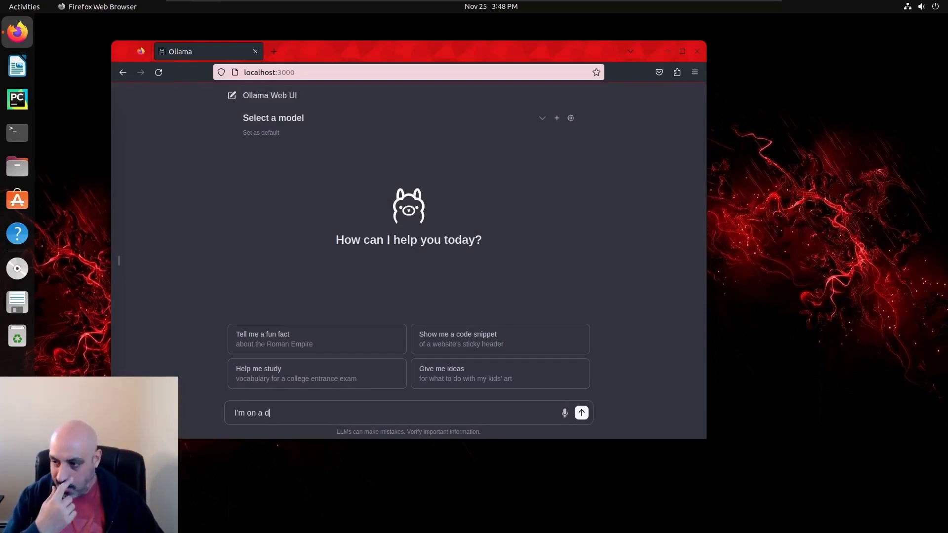
type("ifferent computer ")
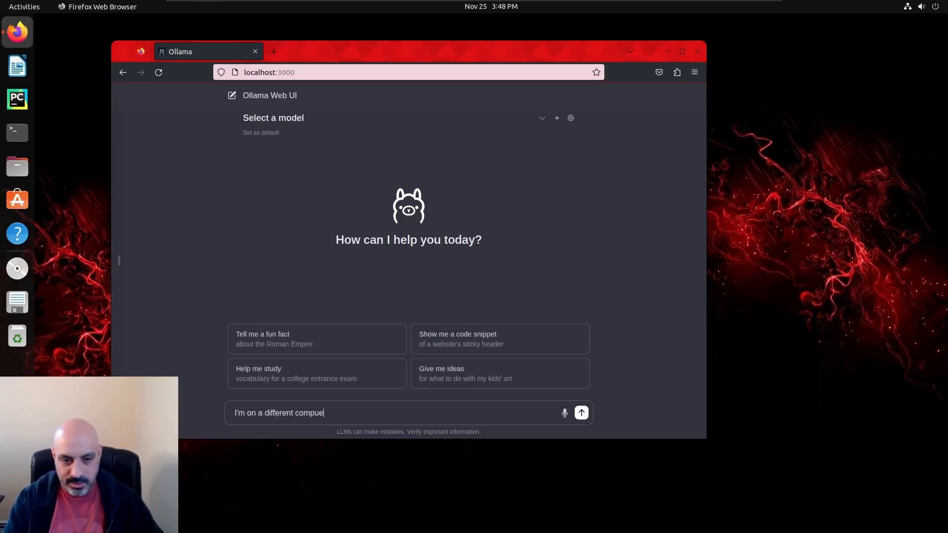
type("now. Are you there?")
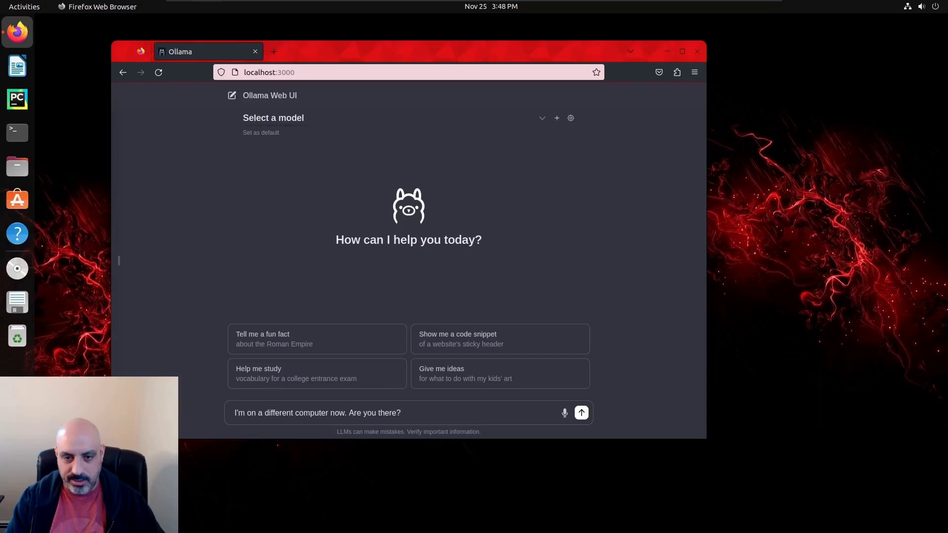
left_click(273, 118)
left_click(275, 190)
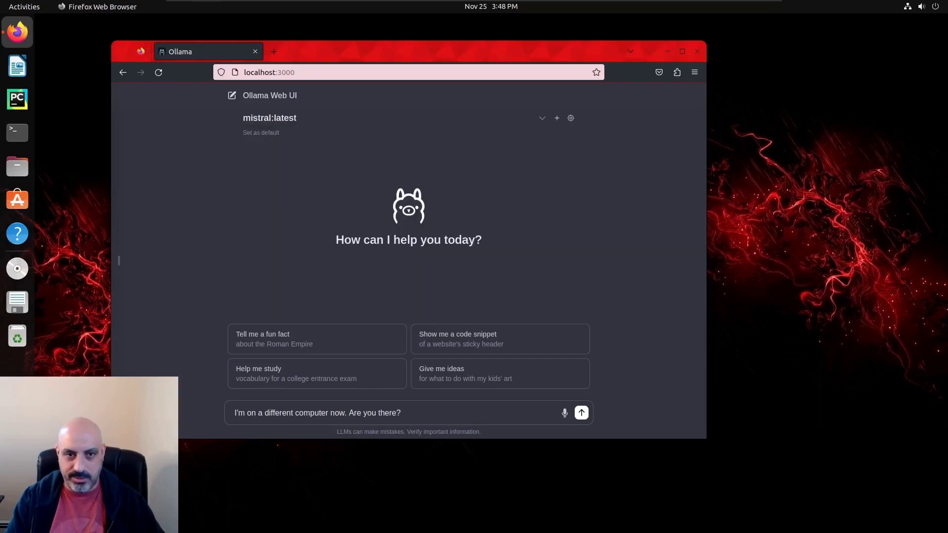
key("Return")
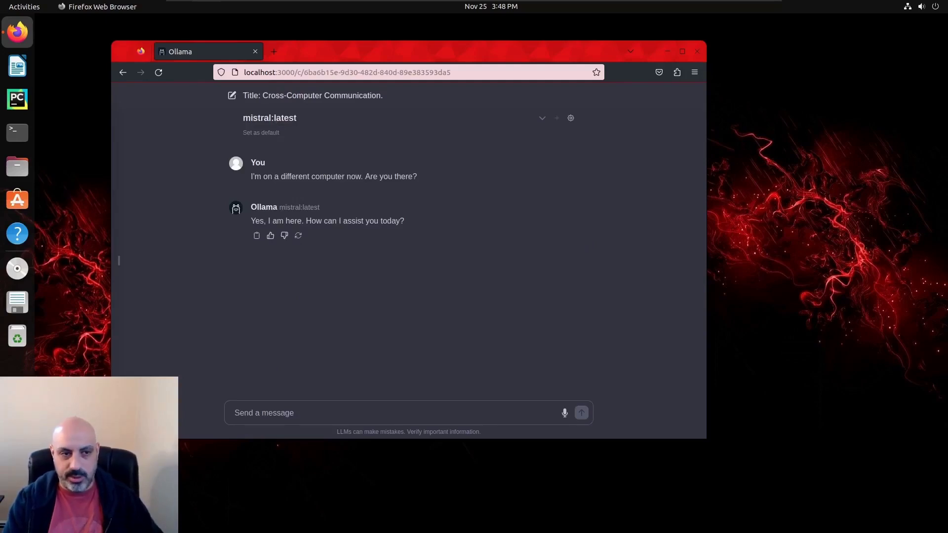
- Reply in the same chat with "You have already done your job, thanks Ollama!"
type("You")
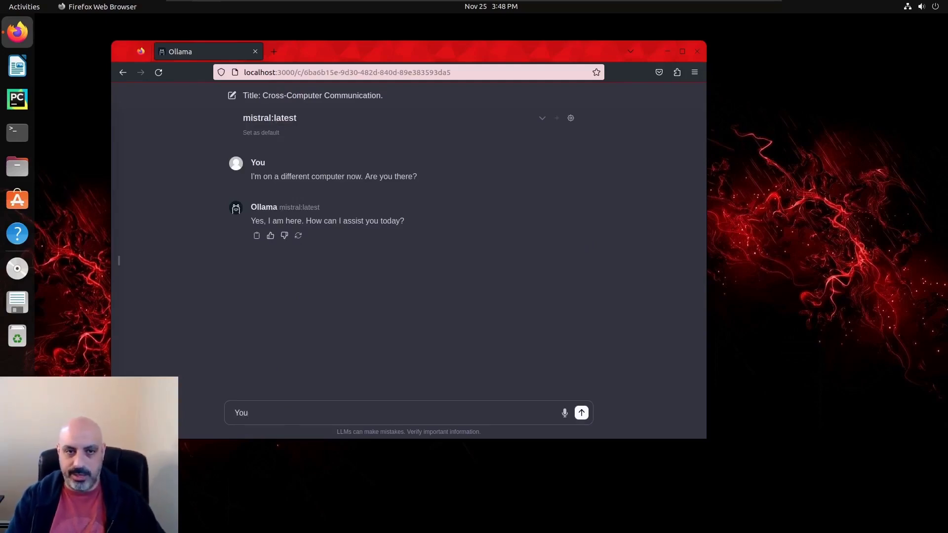
type(" have already done your job, thanks Ollama!")
key("Return")
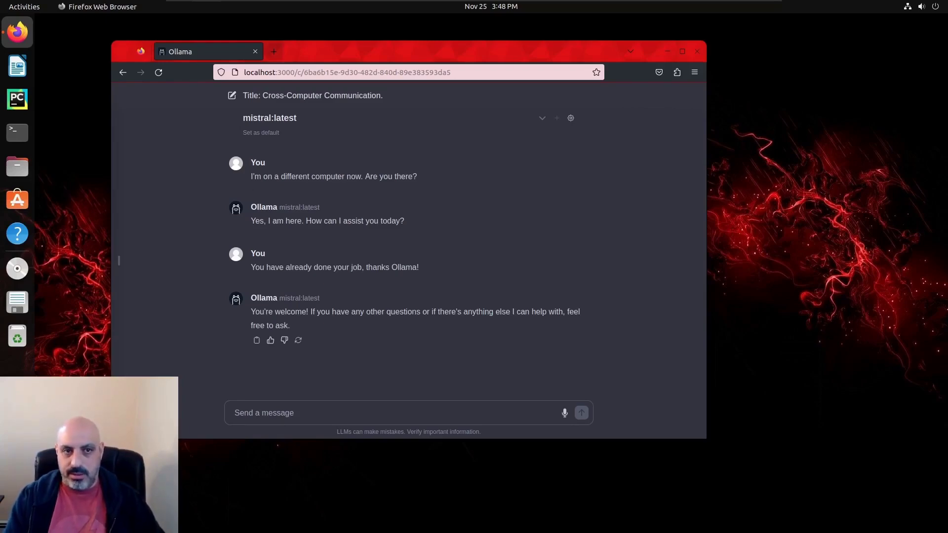
- Replace the current chat tab with a new tab and load the web UI at 192.168.0.200:3000
left_click(275, 51)
left_click(255, 52)
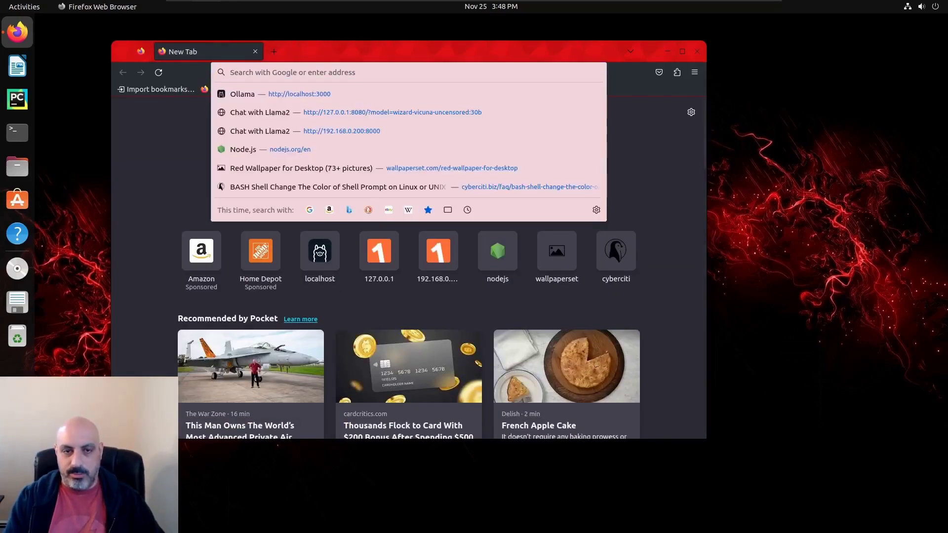
type("192")
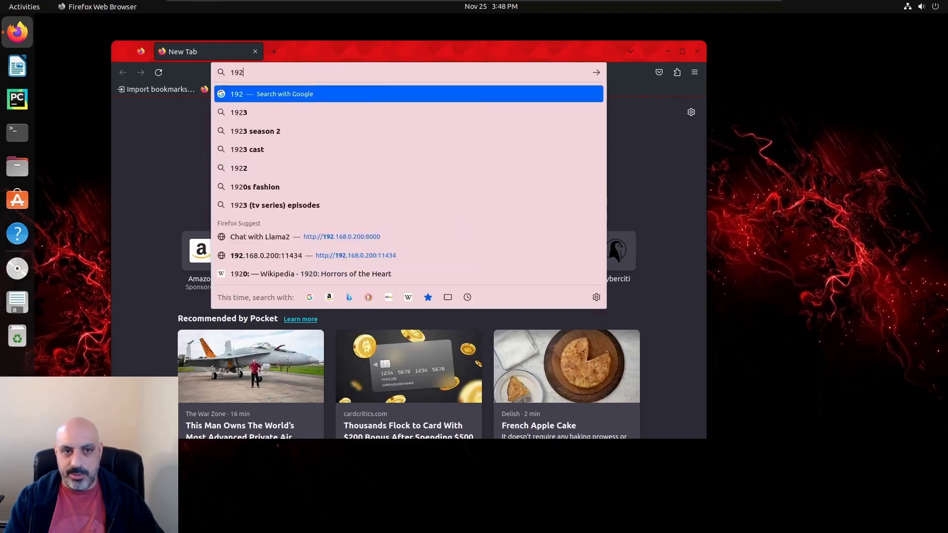
type(".168.0.")
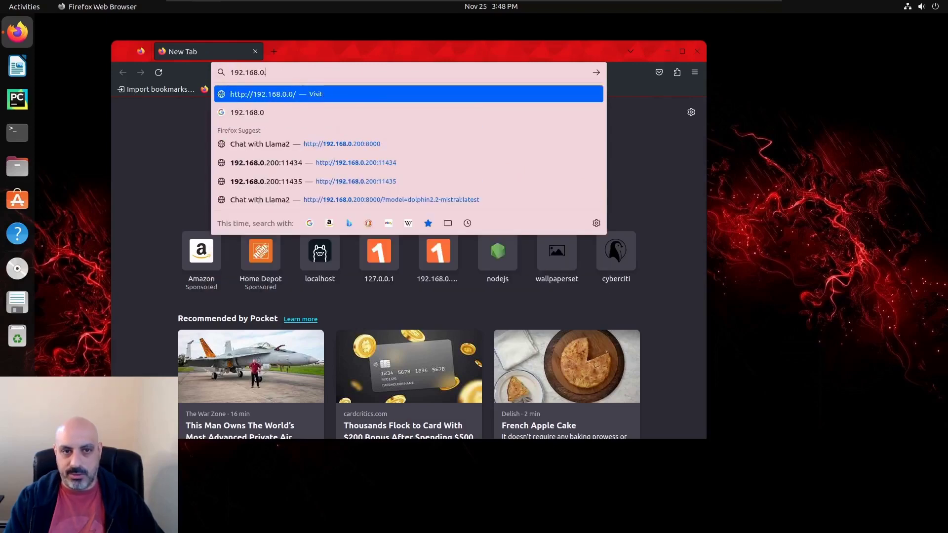
type("200:30")
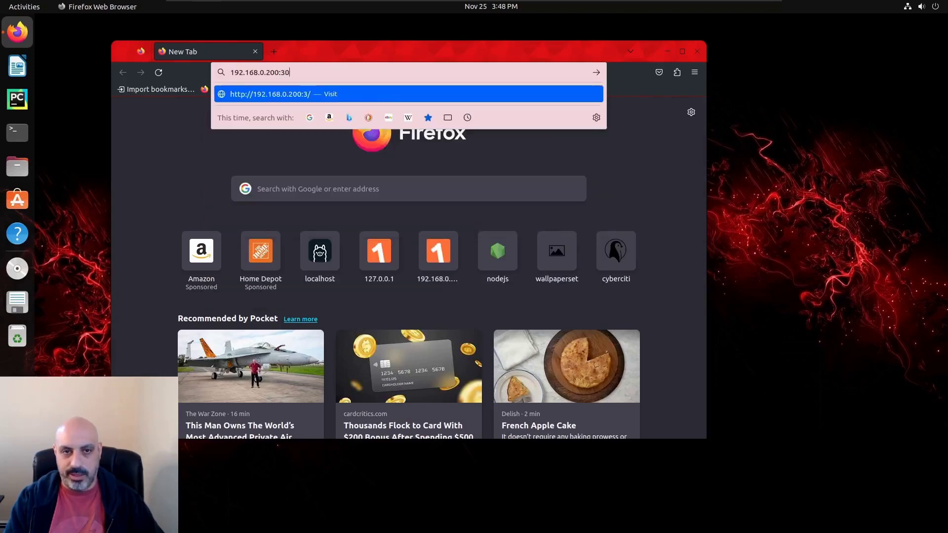
type("00")
key("Return")
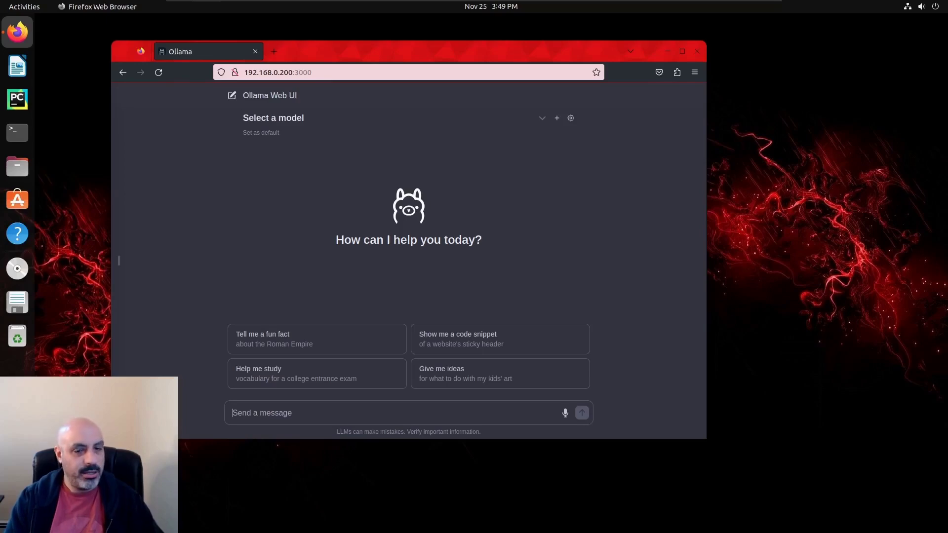
- Select the mistral:latest model and send the message "Just checking in. How's the weather?"
left_click(273, 117)
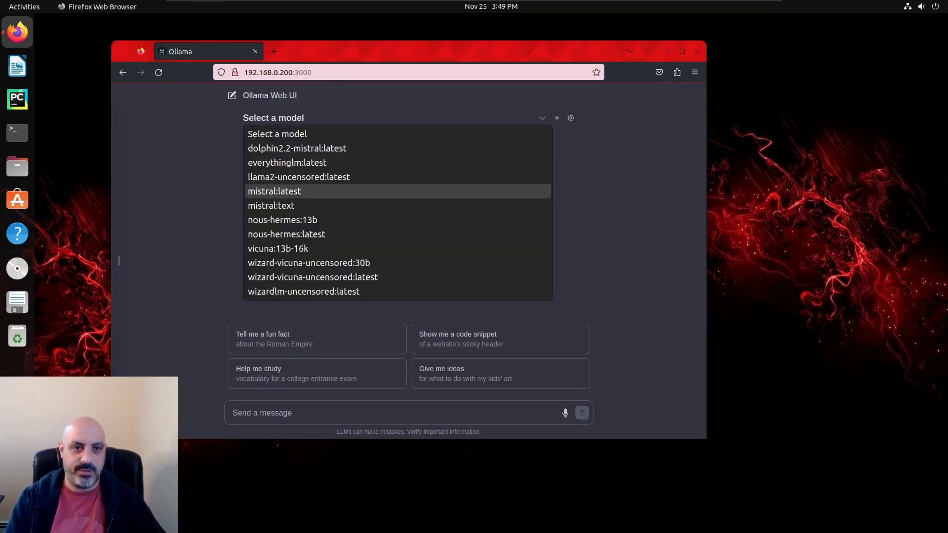
left_click(275, 192)
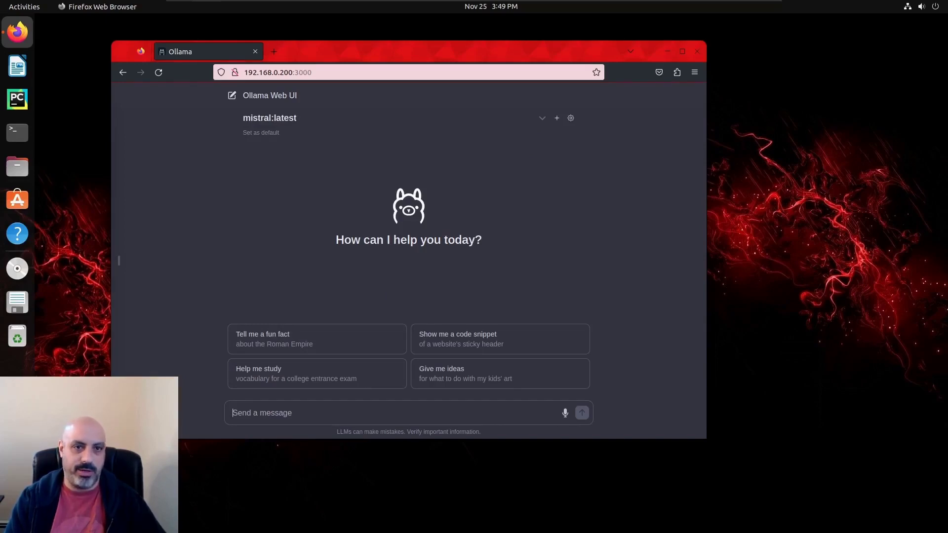
type("Just checking in. How's the weather?")
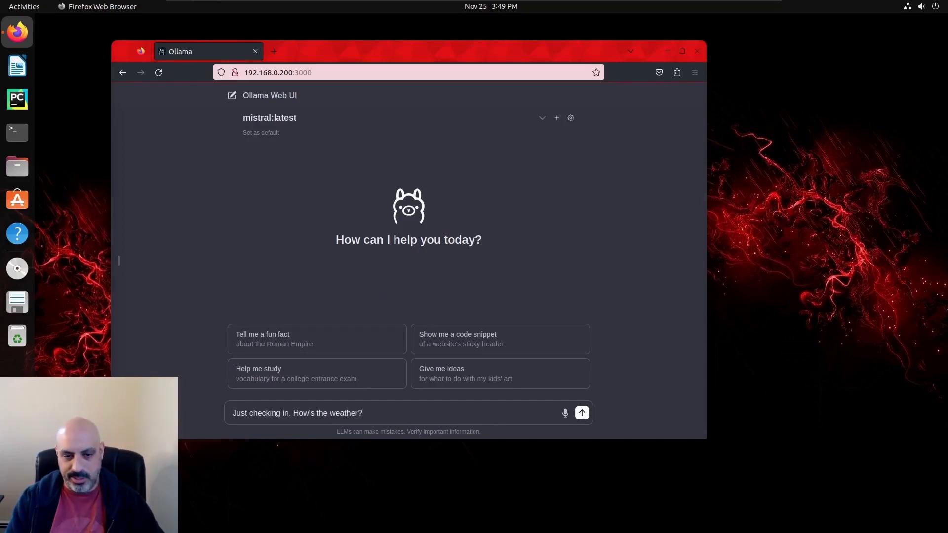
key("Return")
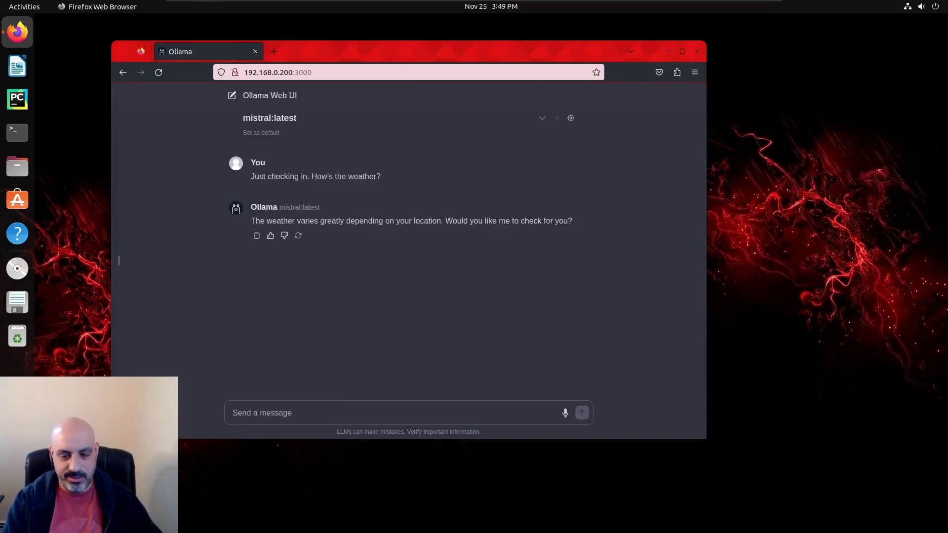